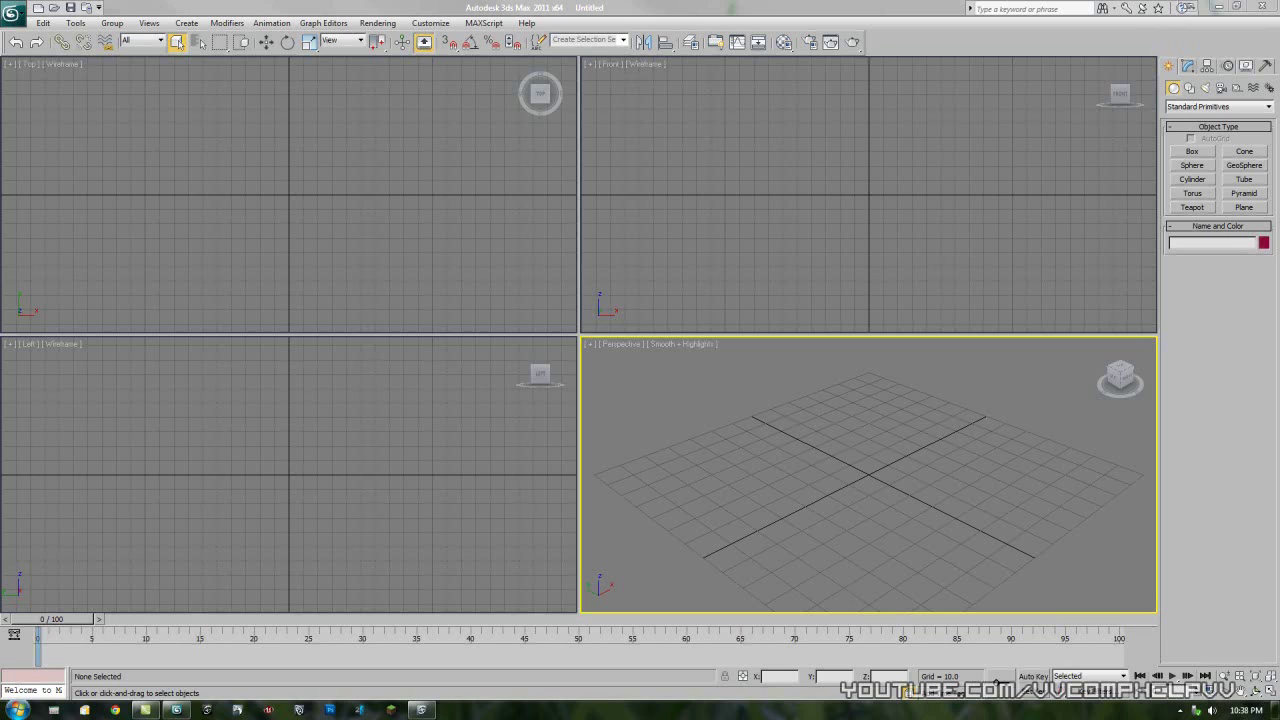
Open the 3ds Max application menu from the top-left button over the empty scene.
click(12, 13)
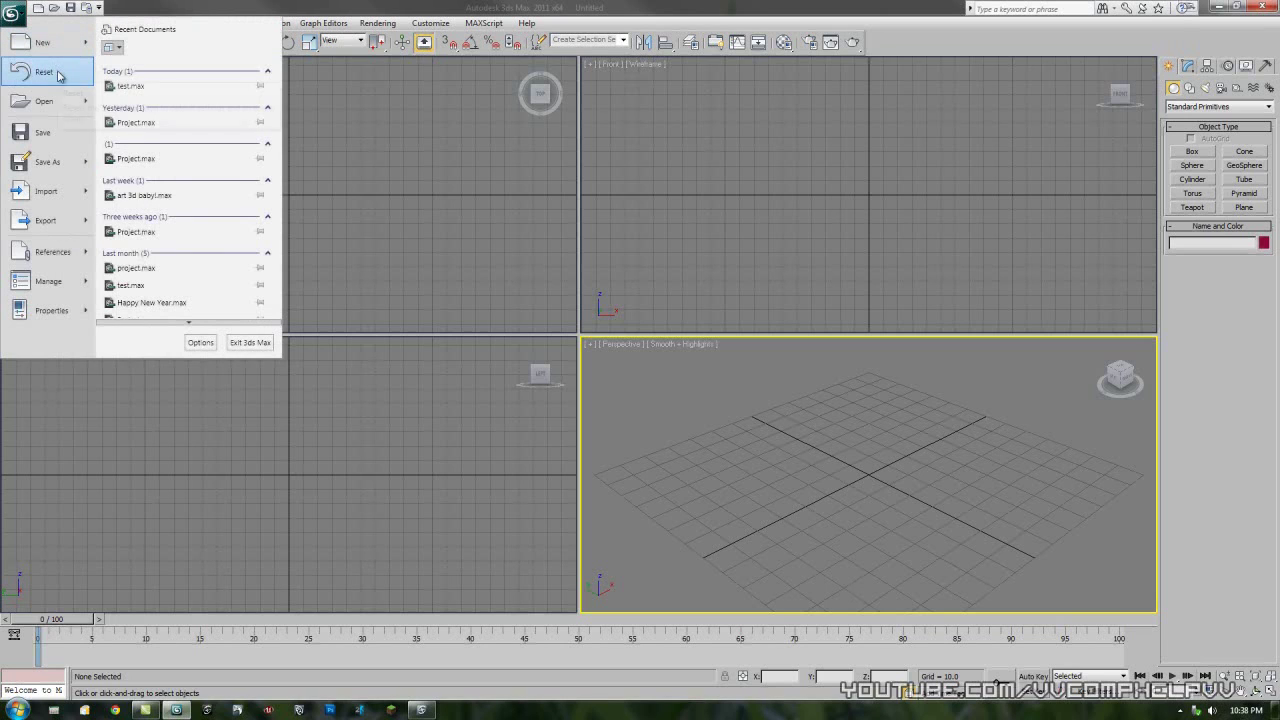
Open test.max from the Desktop folder and select its left wall.
click(44, 101)
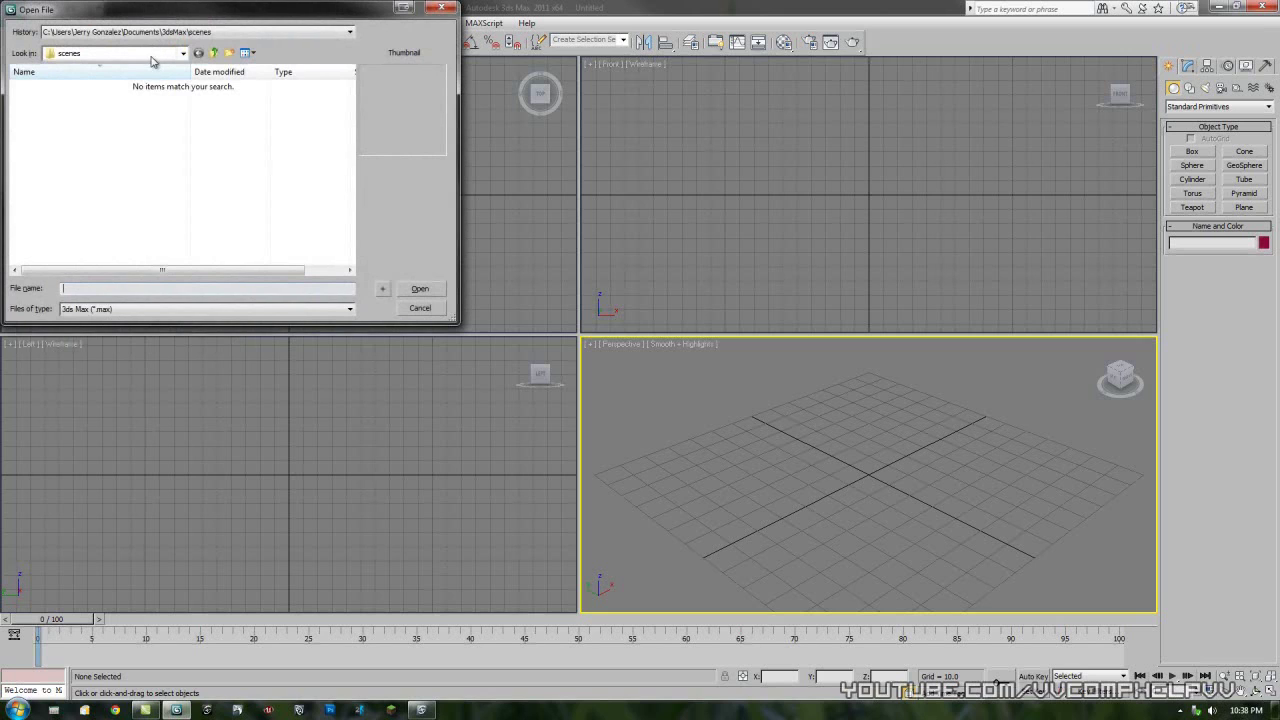
click(152, 54)
click(72, 64)
double_click(100, 117)
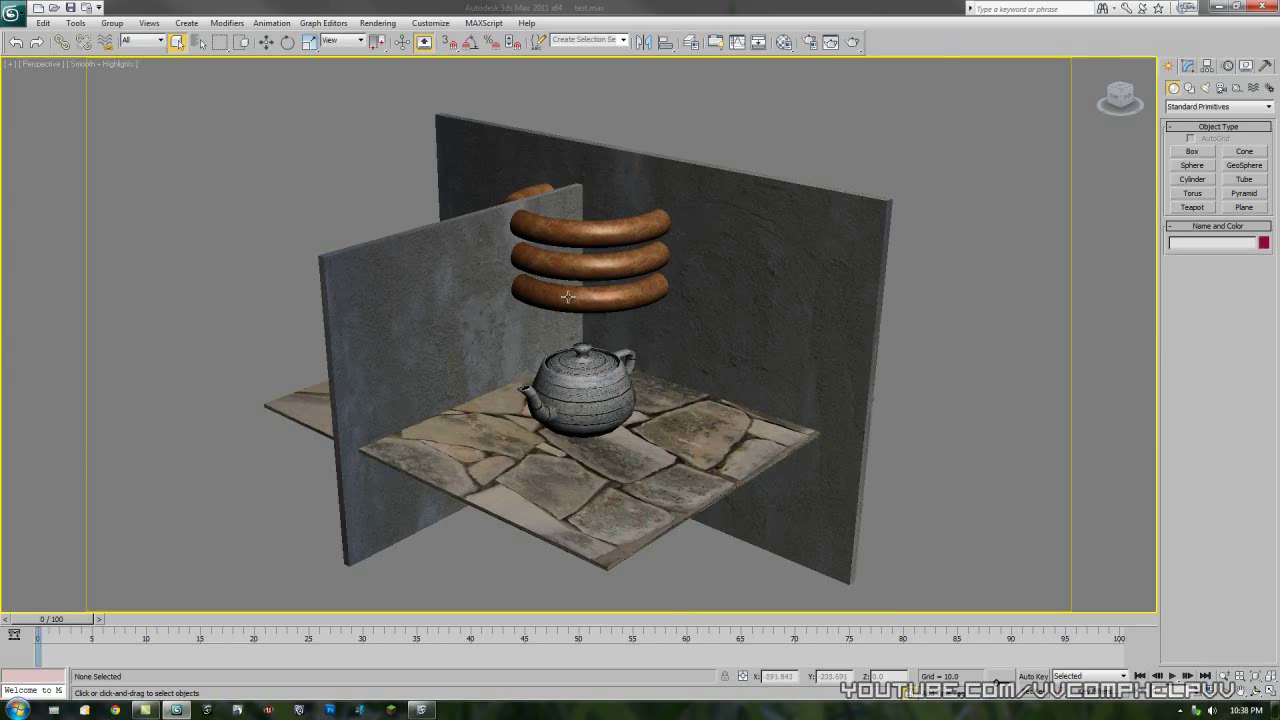
click(470, 290)
Move the left concrete wall higher along Z, then deselect it.
key(w)
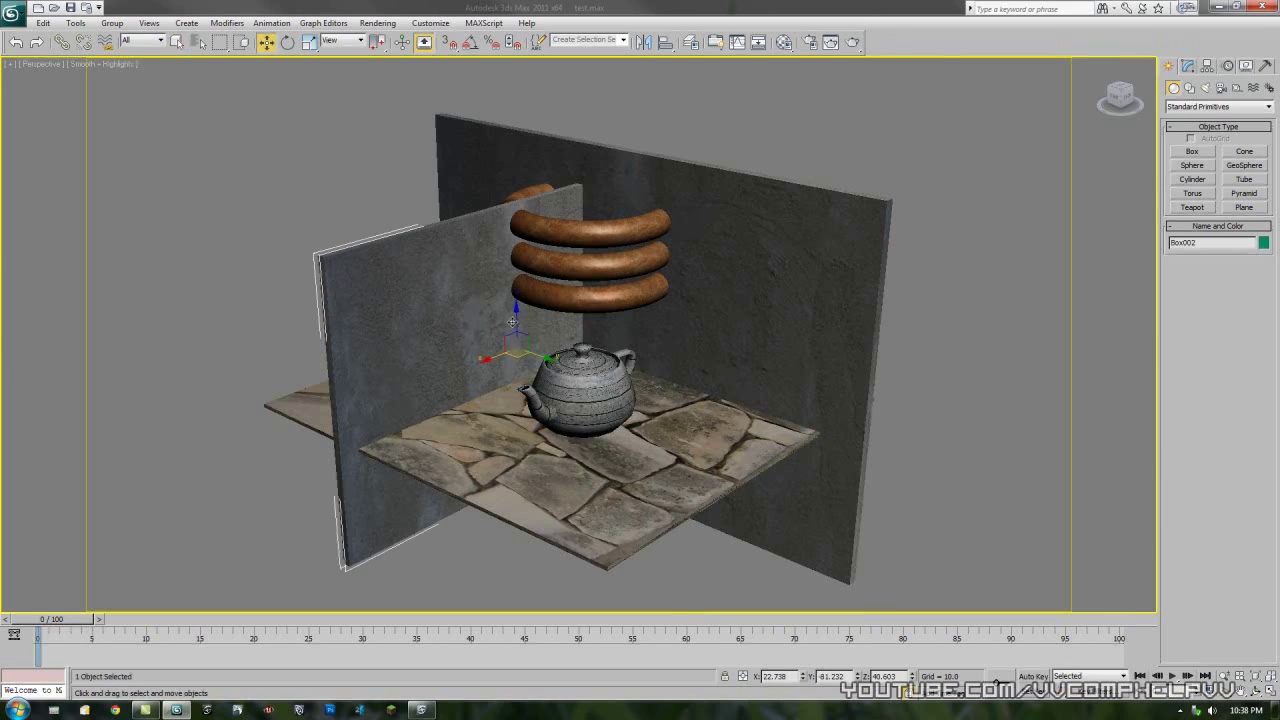
drag(515, 328, 511, 275)
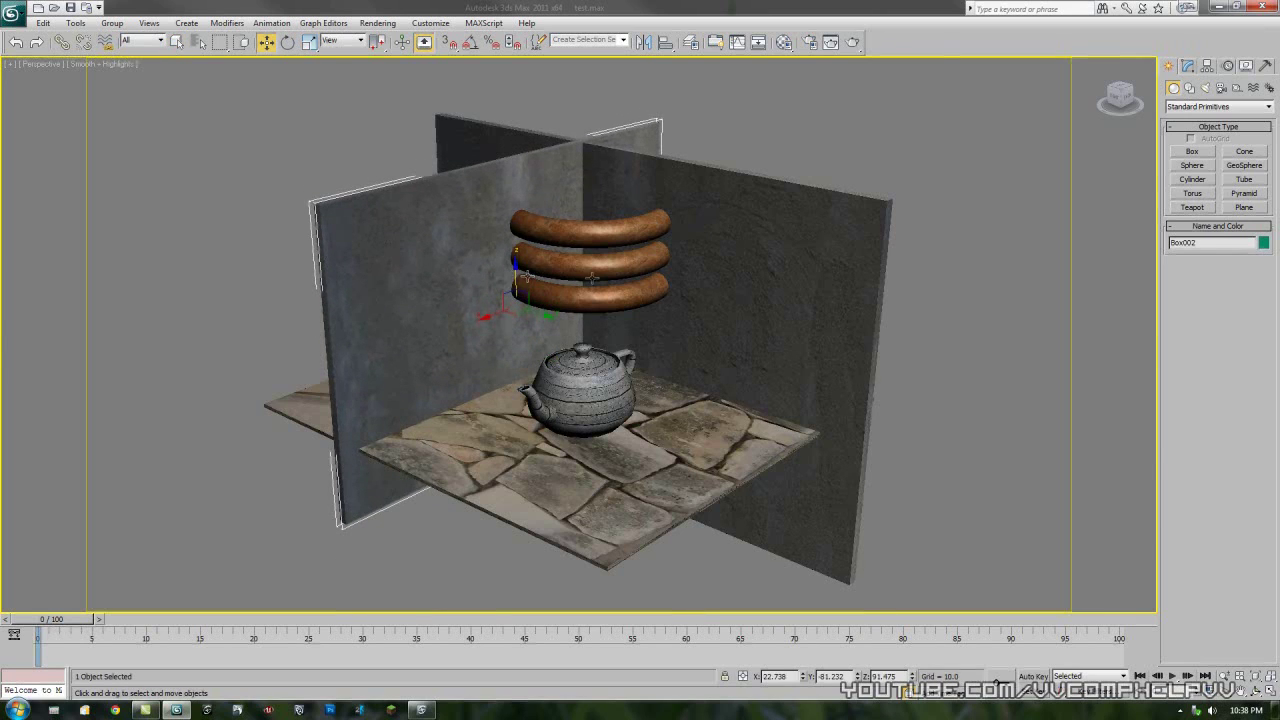
key(ctrl+d)
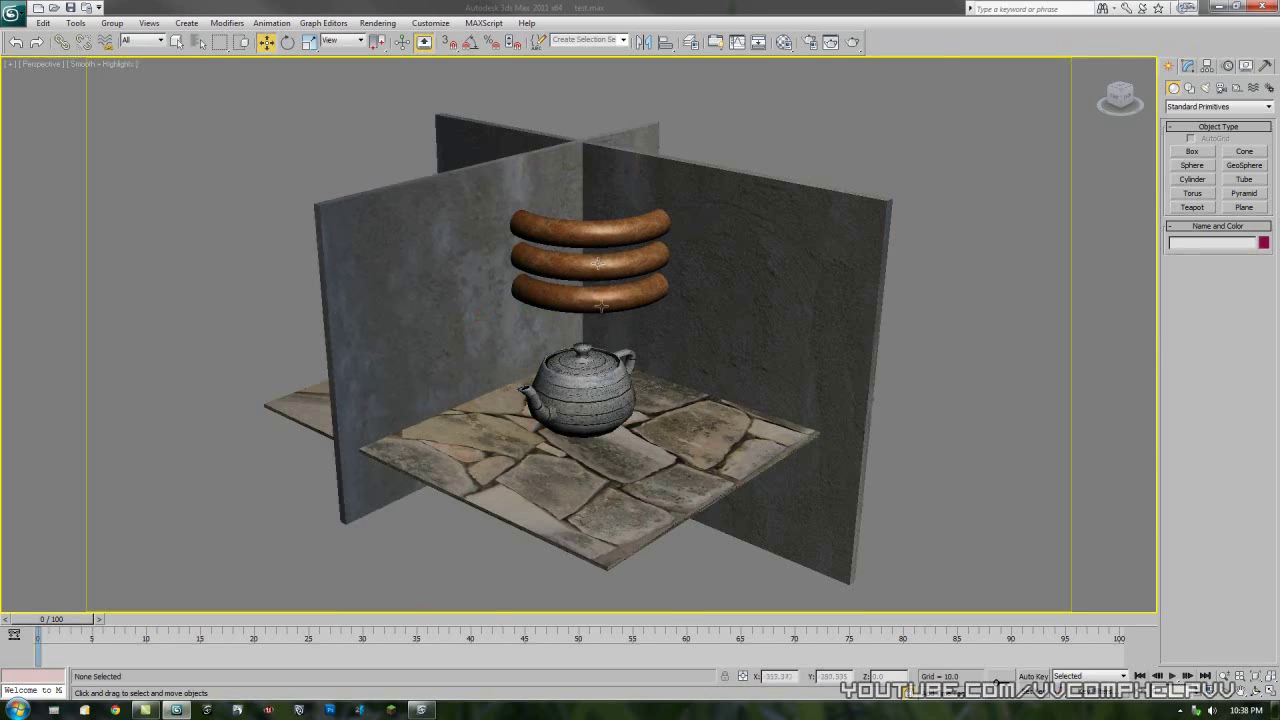
Select the teapot, zoom in on it, and render the Perspective view.
click(588, 407)
scroll(588, 407, up, 5)
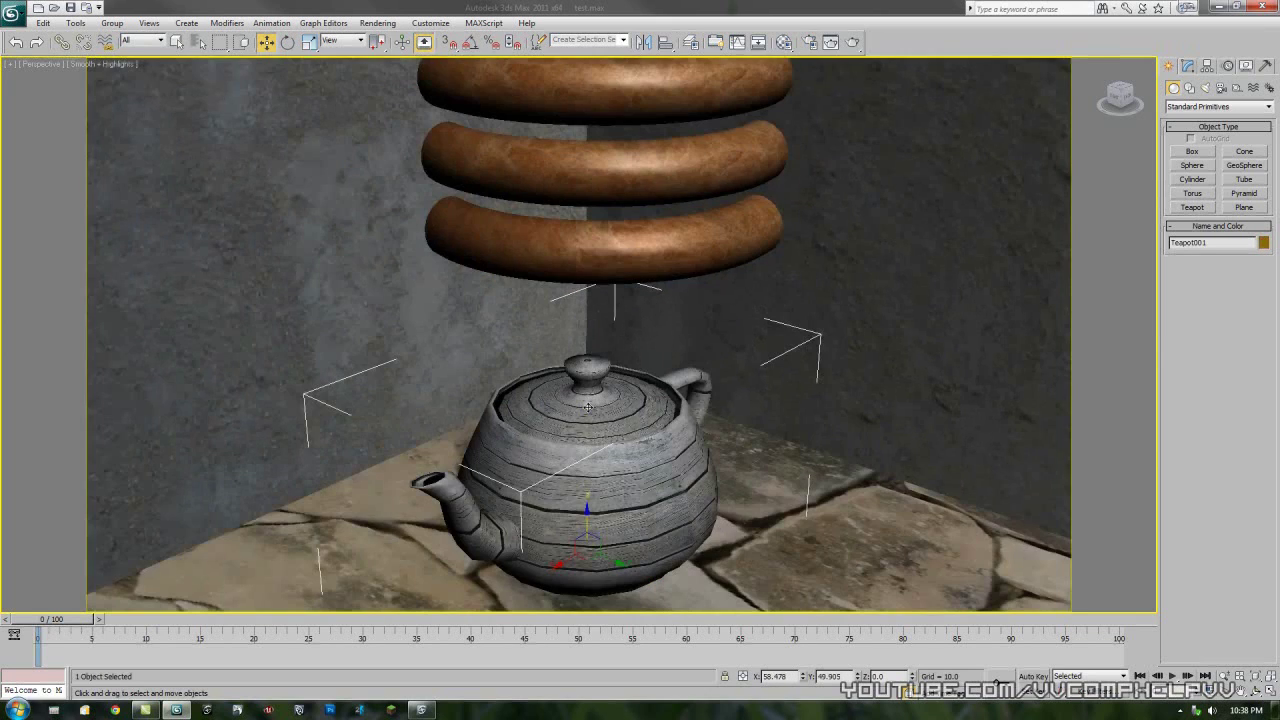
scroll(588, 407, down, 5)
scroll(588, 407, up, 5)
click(853, 42)
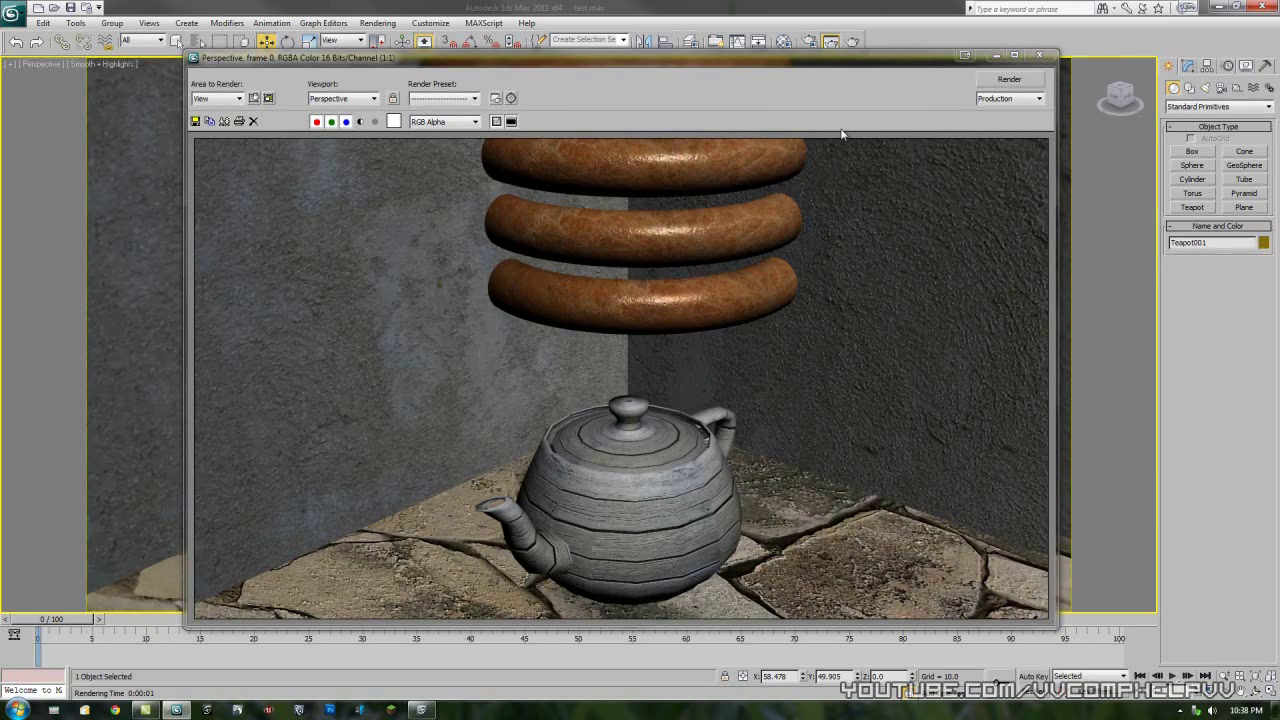
click(1039, 56)
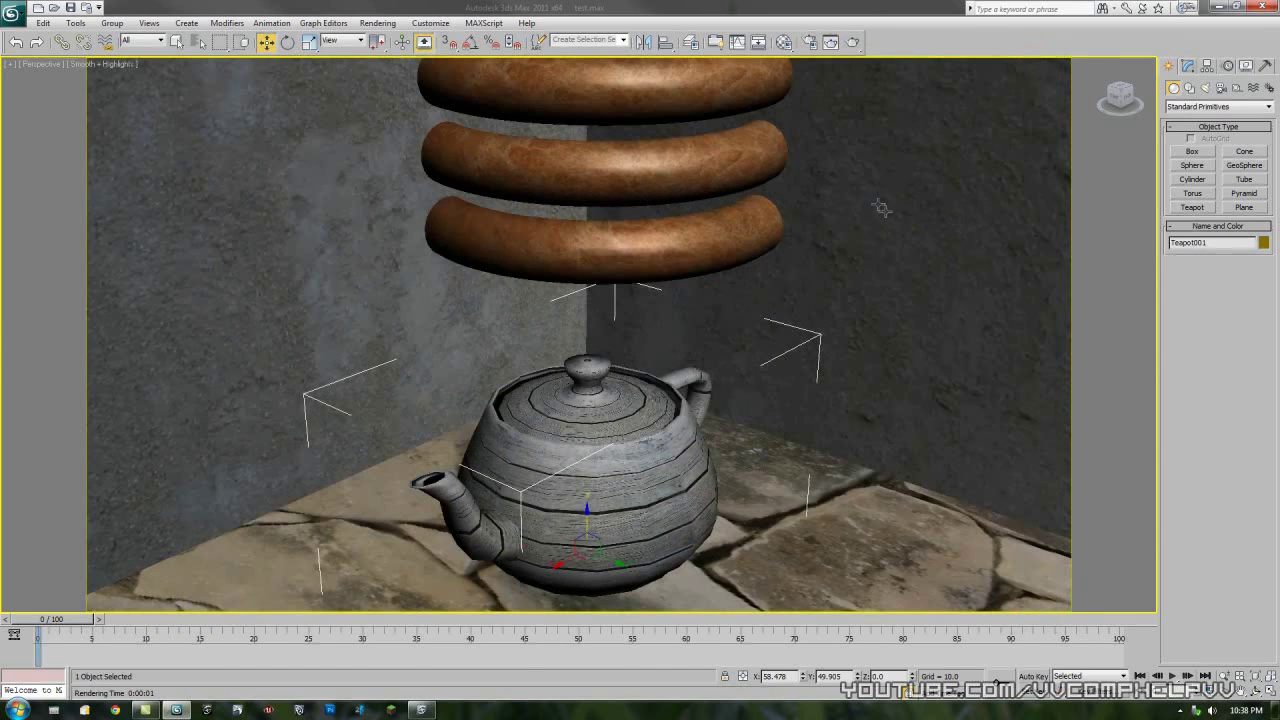
key(alt+w)
Zoom all views to fit the whole scene and recentre the Top view.
middle_drag(443, 315, 434, 249)
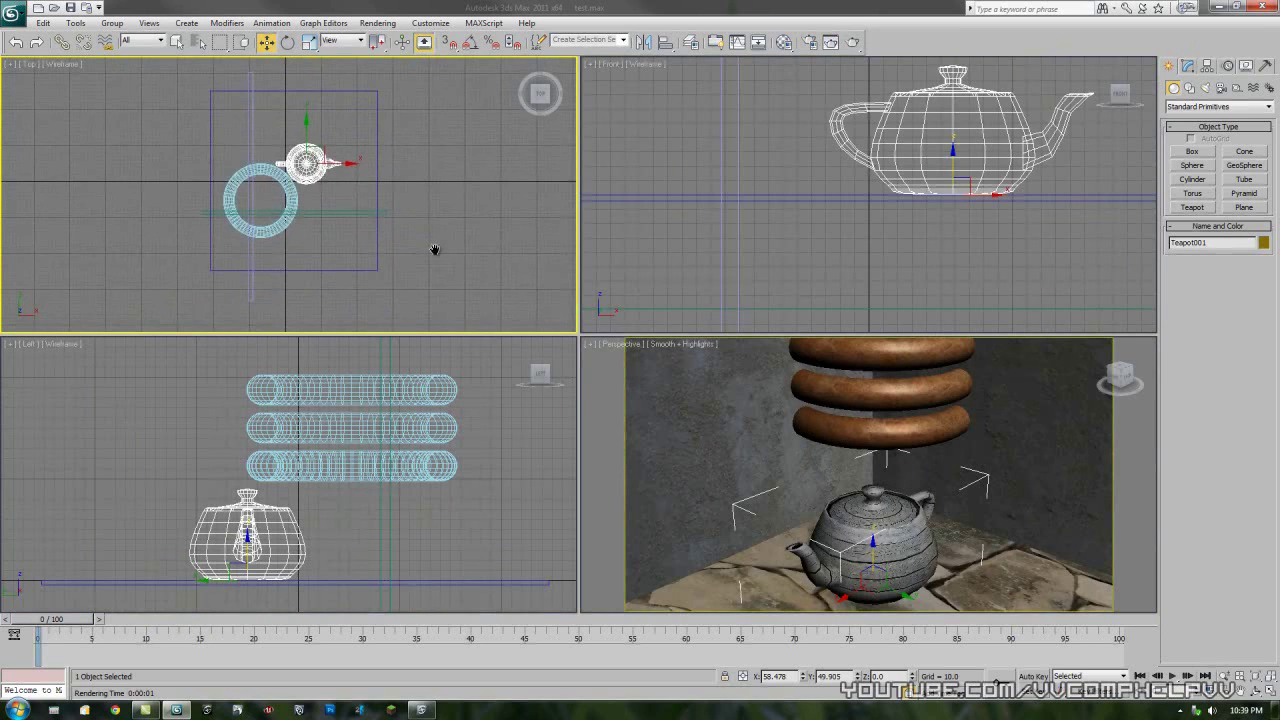
key(z)
scroll(897, 432, down, 5)
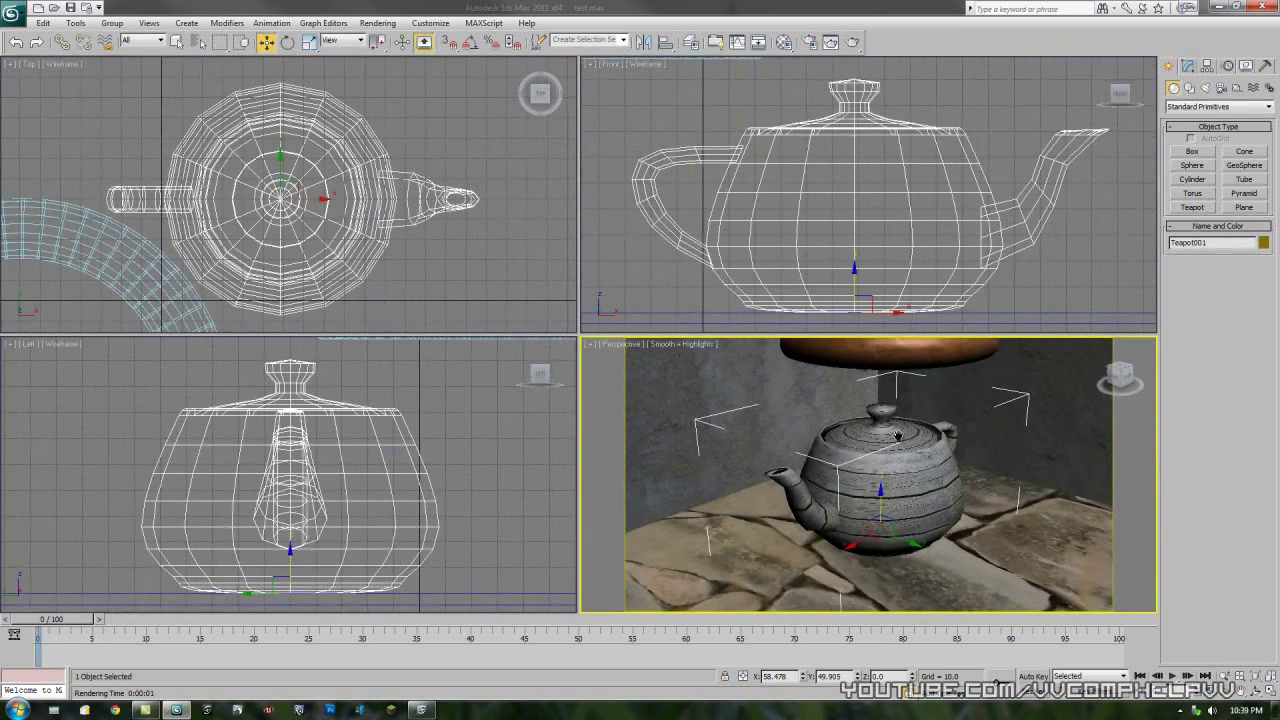
click(970, 379)
key(z)
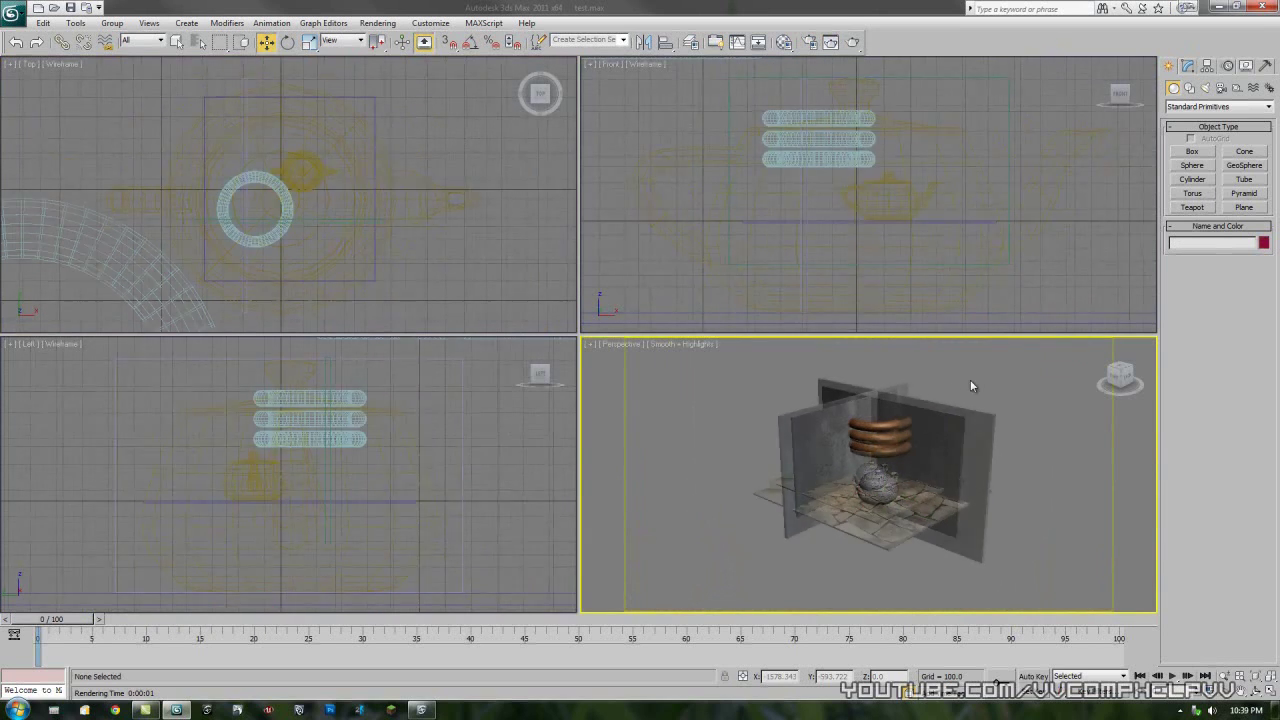
middle_drag(464, 263, 458, 263)
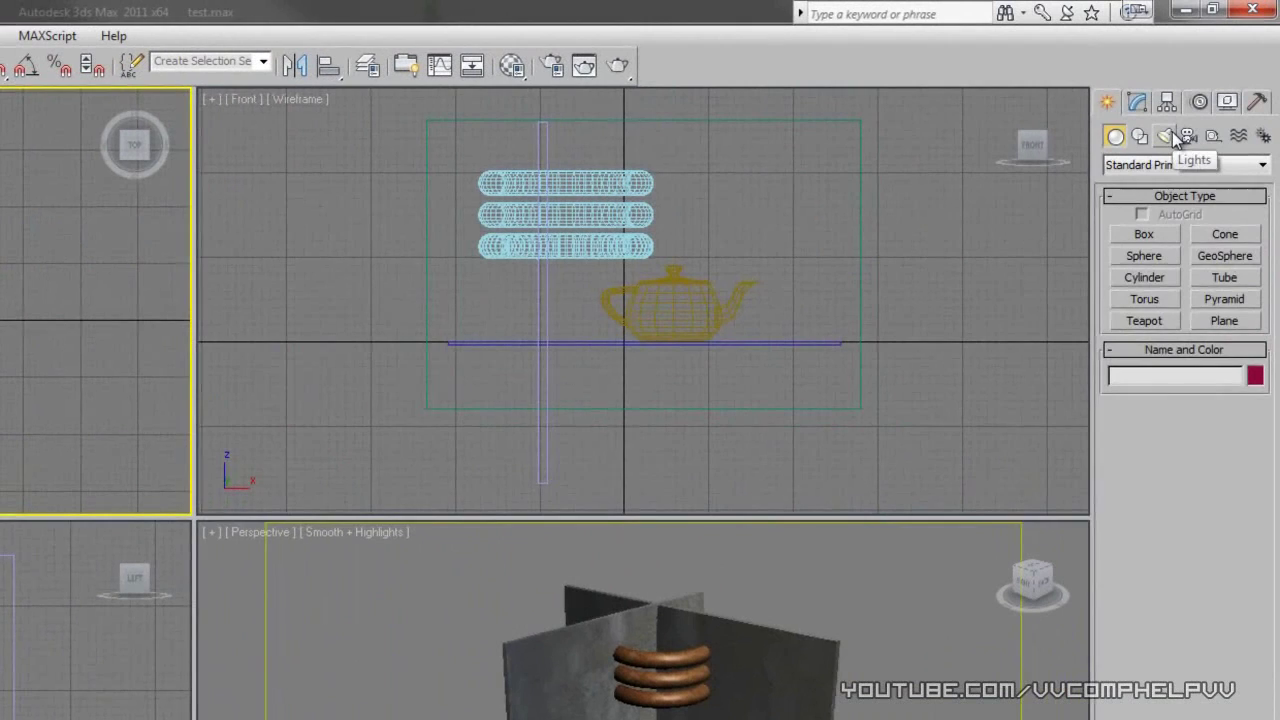
Switch the Create Lights panel from Photometric to Standard light types.
click(1207, 89)
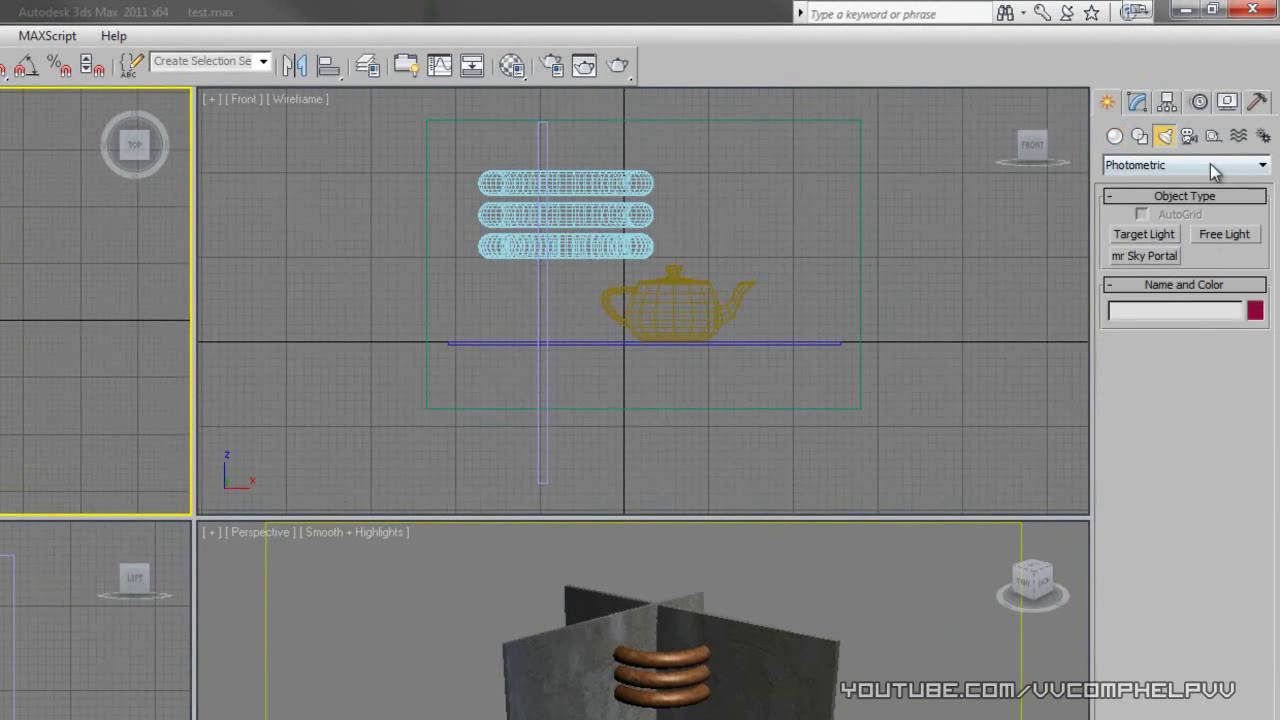
click(1210, 164)
click(1160, 193)
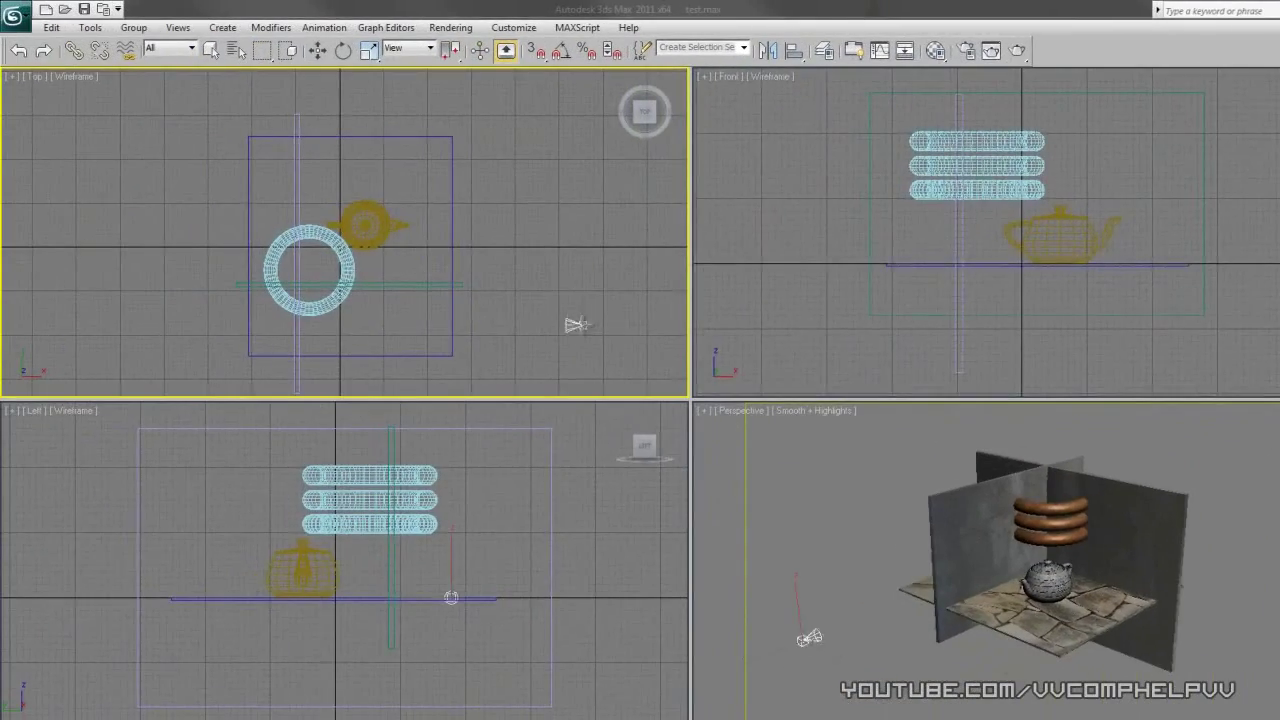
Aim the spotlight, then move it up-left in plan and high above the scene.
drag(335, 231, 339, 230)
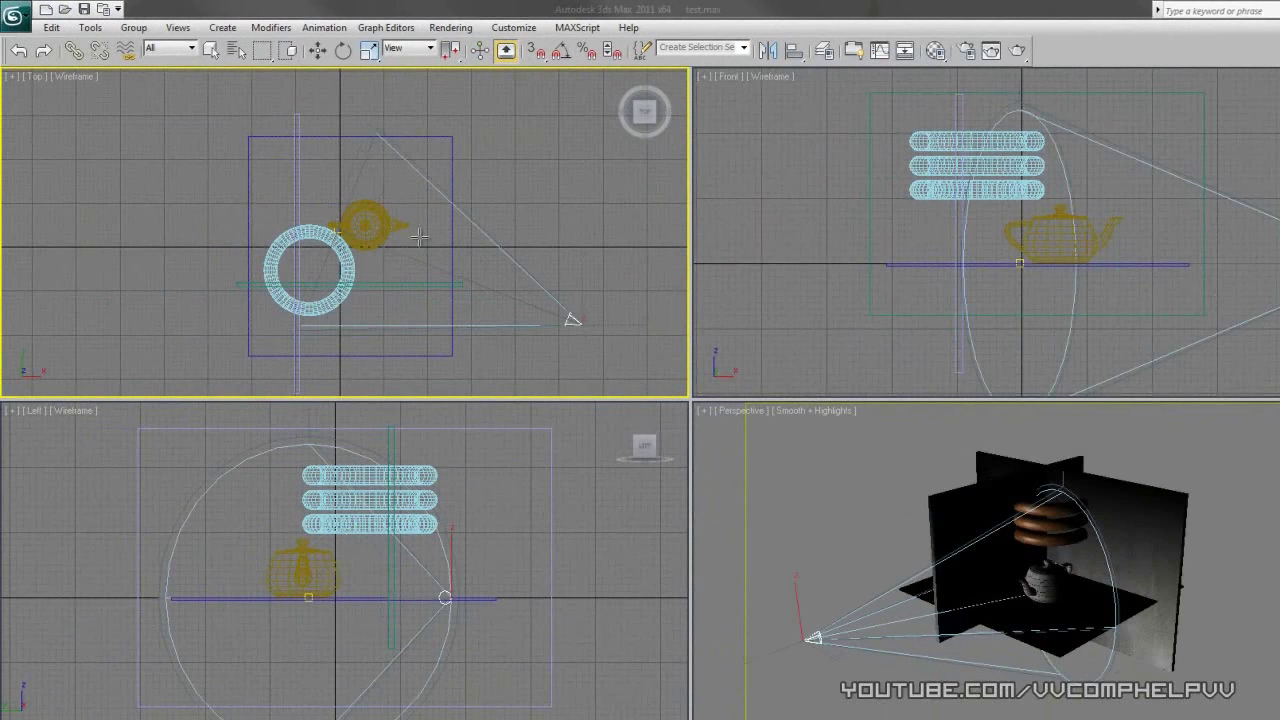
key(w)
click(573, 320)
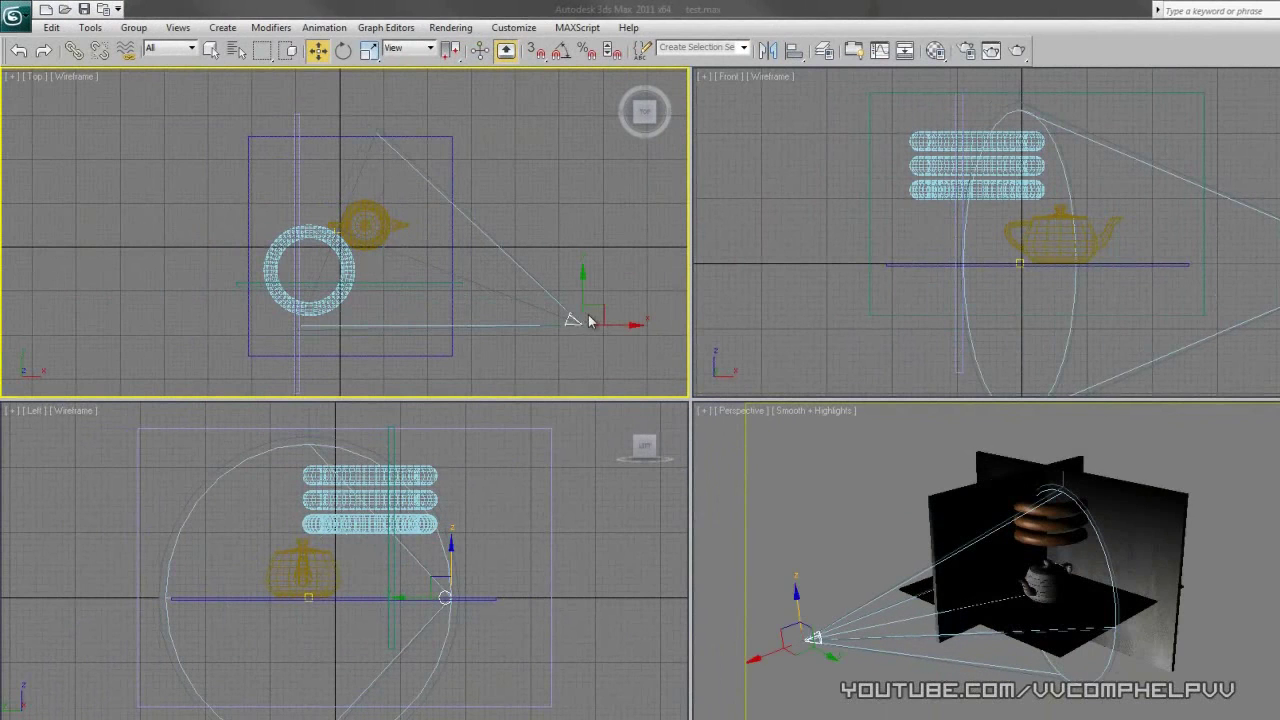
drag(595, 304, 459, 85)
drag(1180, 246, 1178, 104)
Zoom the Perspective view and render it with the spotlight.
scroll(1223, 537, up, 10)
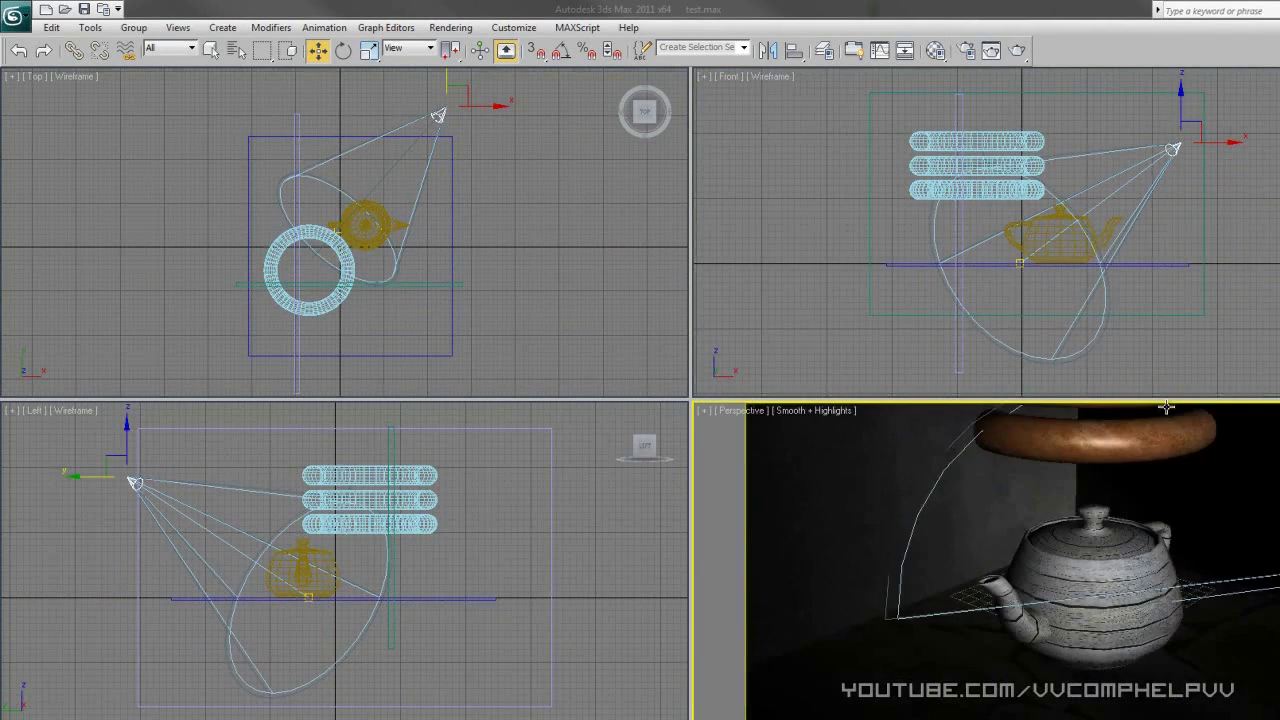
scroll(1160, 468, down, 6)
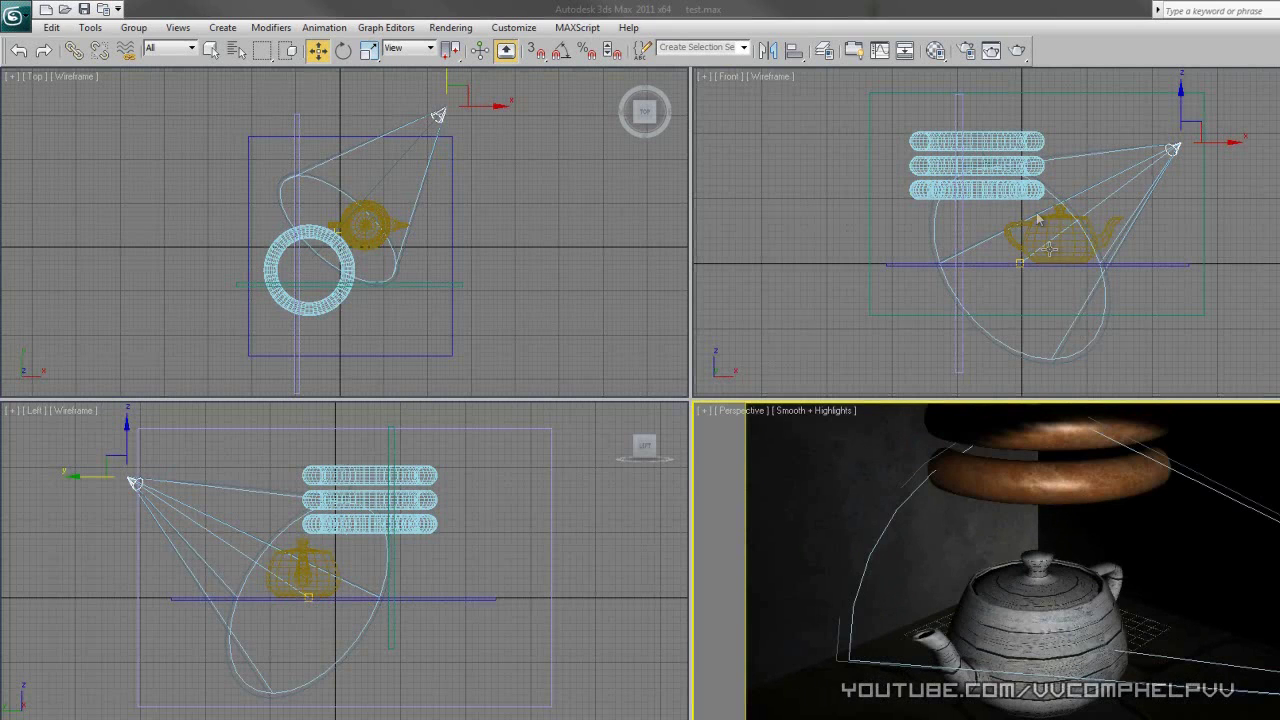
click(1016, 52)
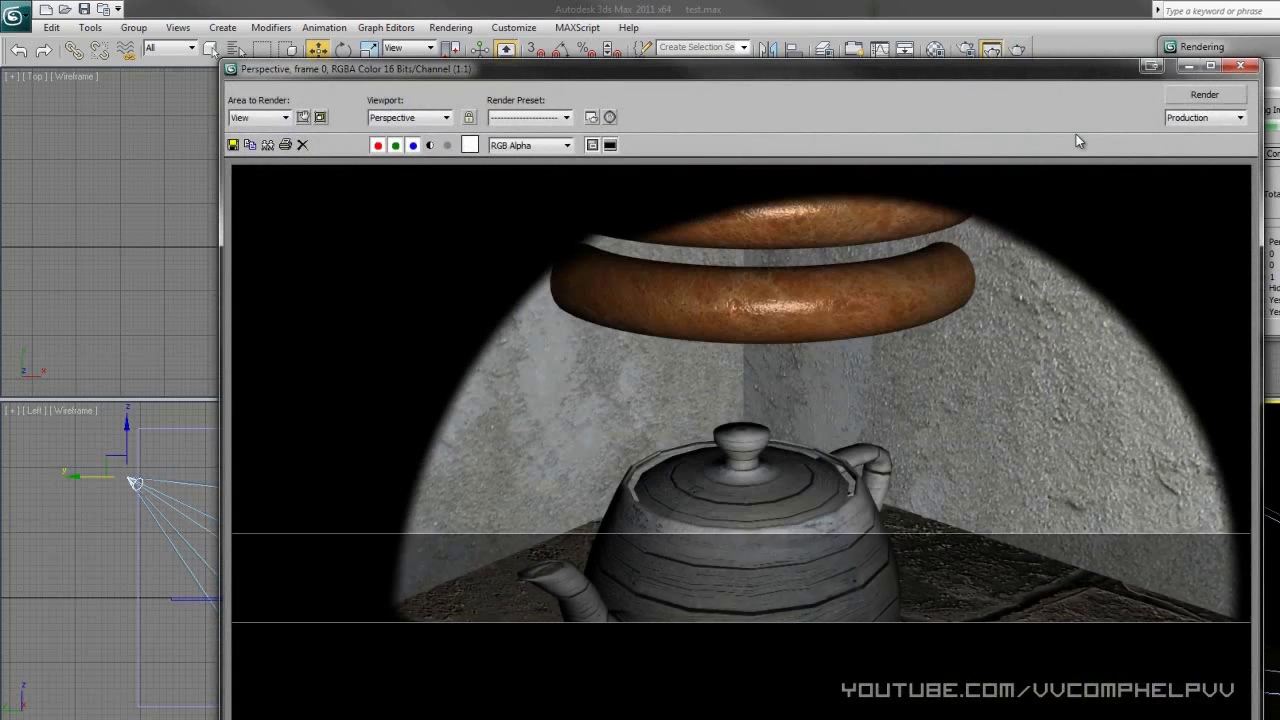
Close the render and review the spotlight's intensity/attenuation, cone and advanced effects settings.
click(1237, 70)
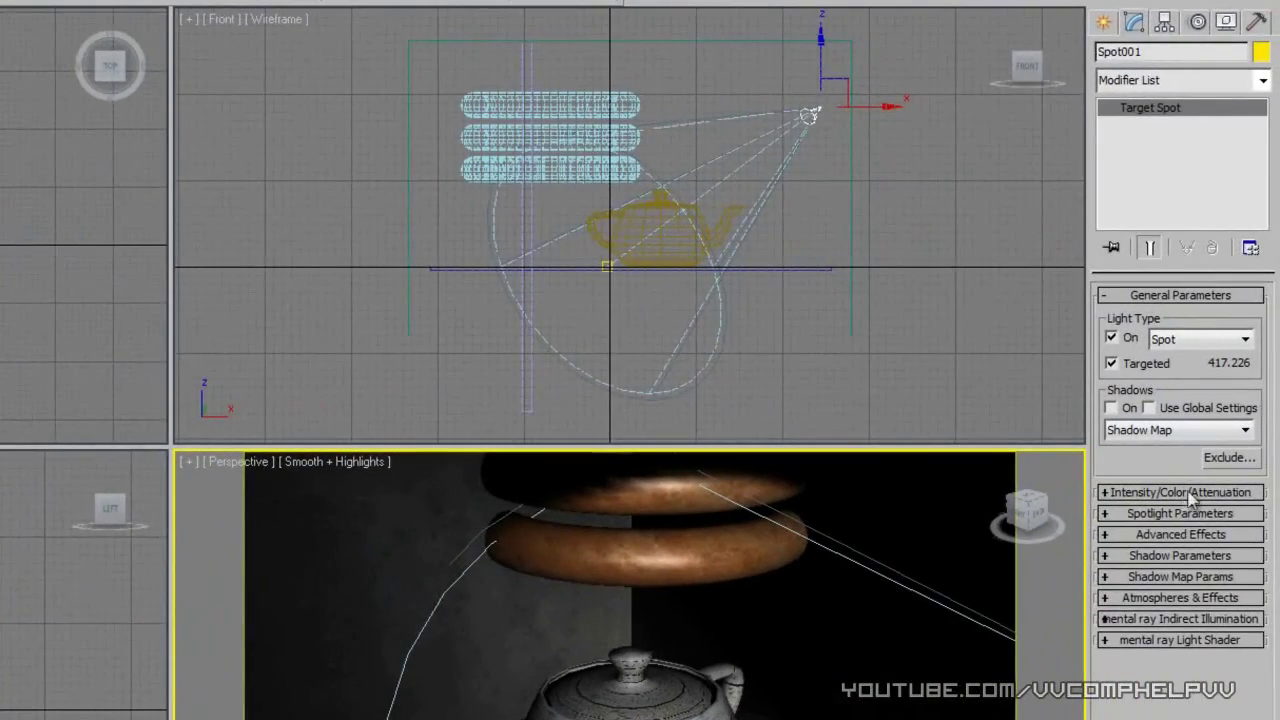
click(1185, 492)
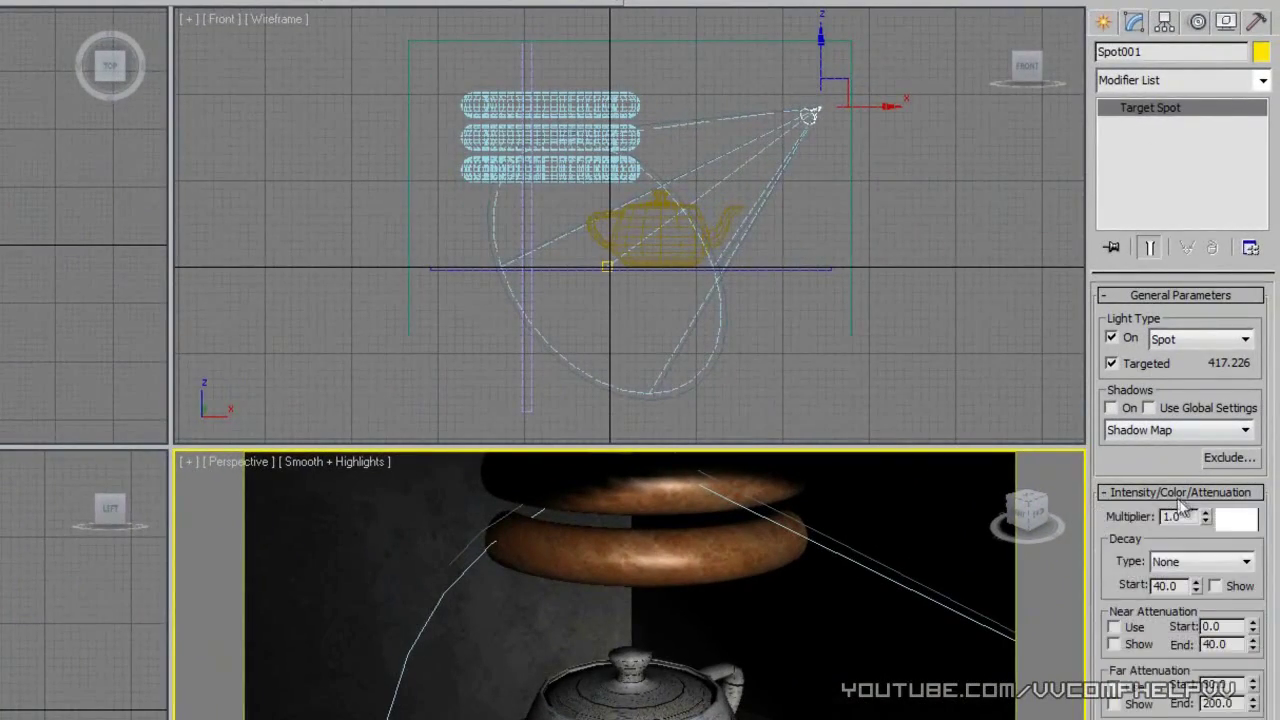
click(1185, 492)
click(1185, 492)
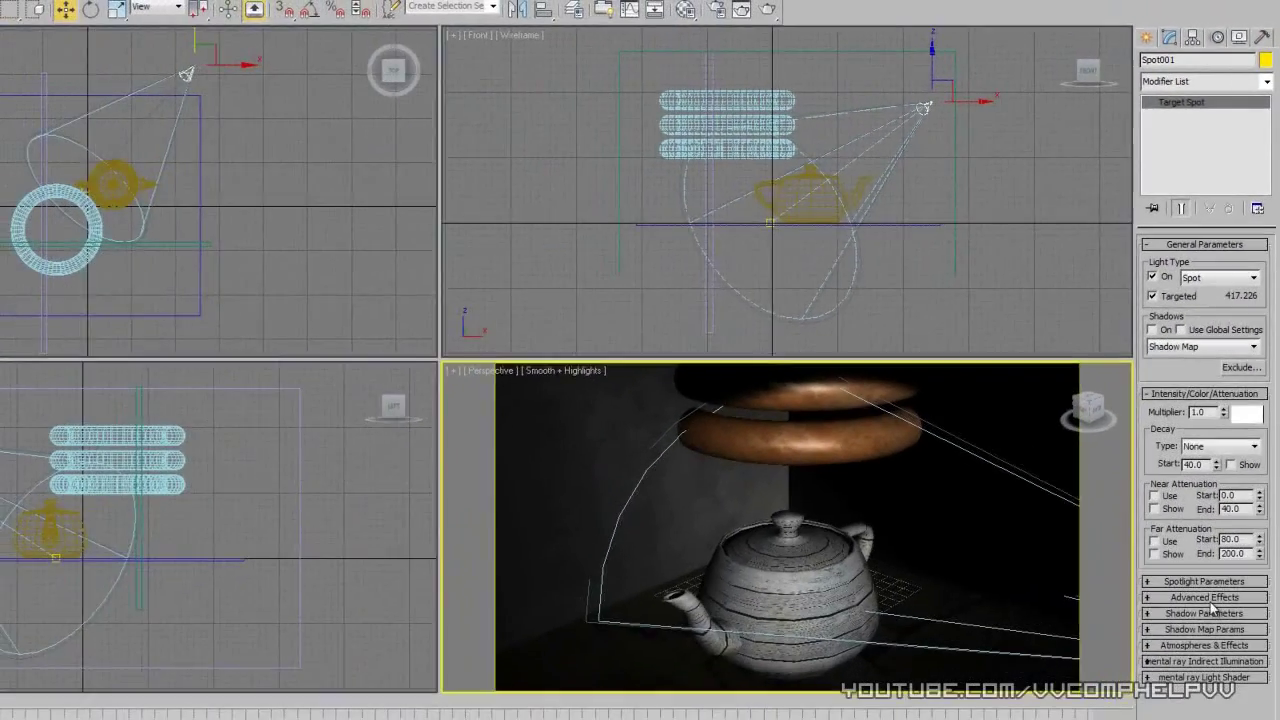
click(1201, 580)
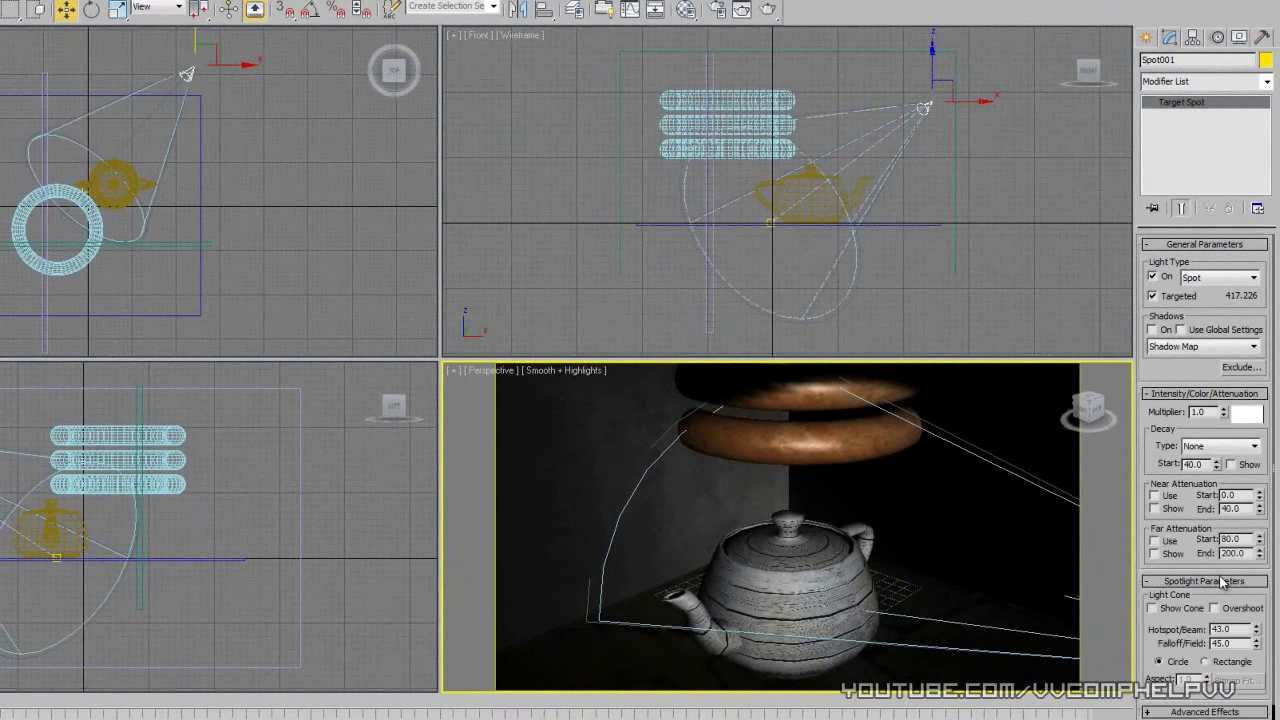
click(1220, 583)
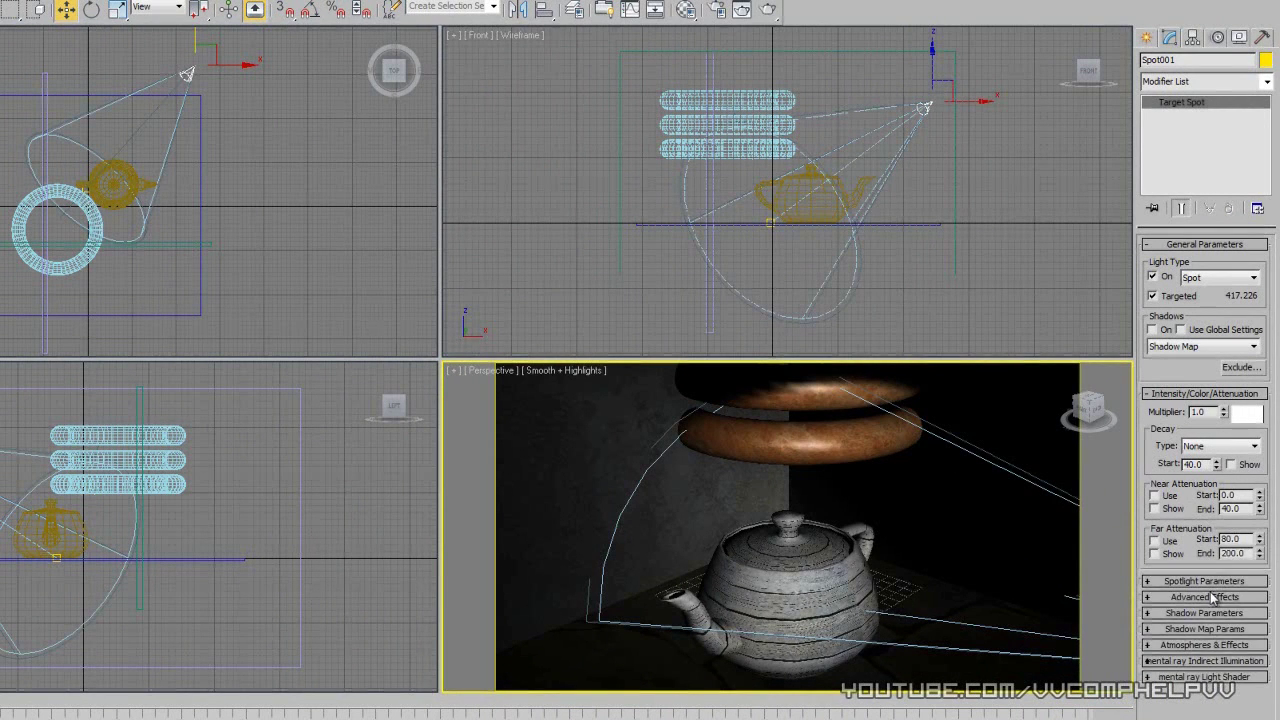
click(1210, 596)
click(1210, 596)
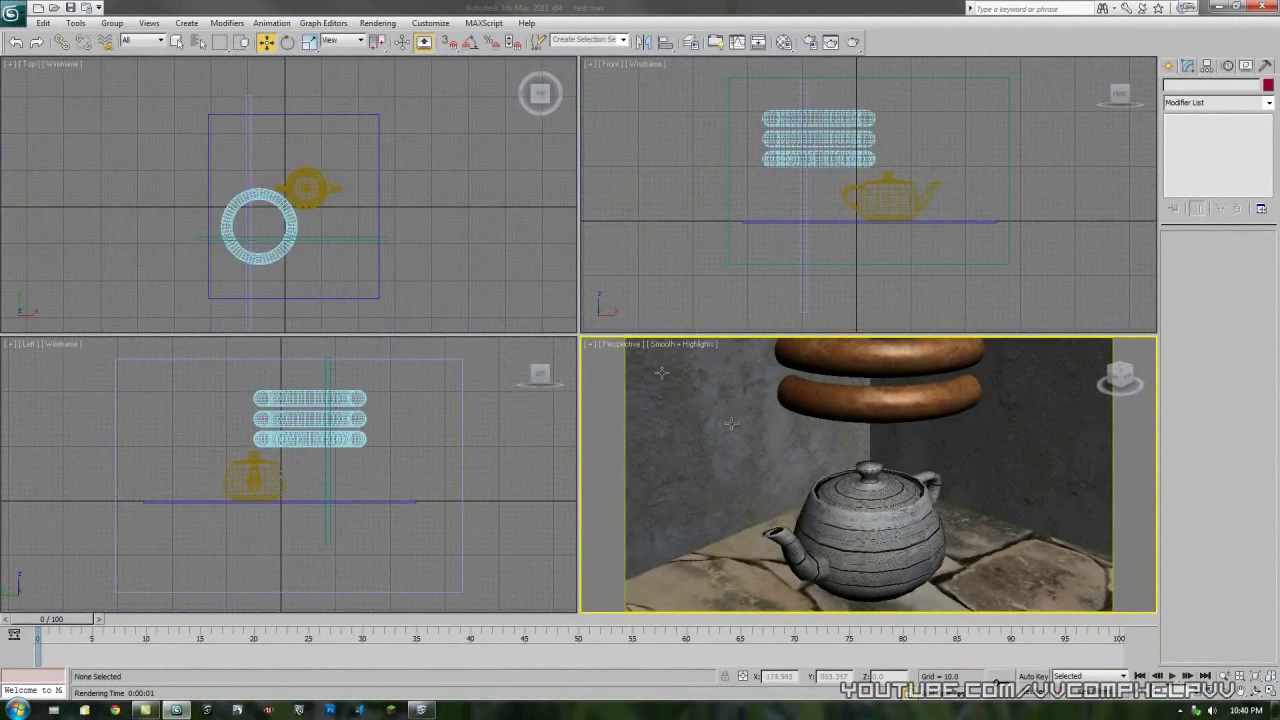
alt+middle_drag(732, 423, 853, 432)
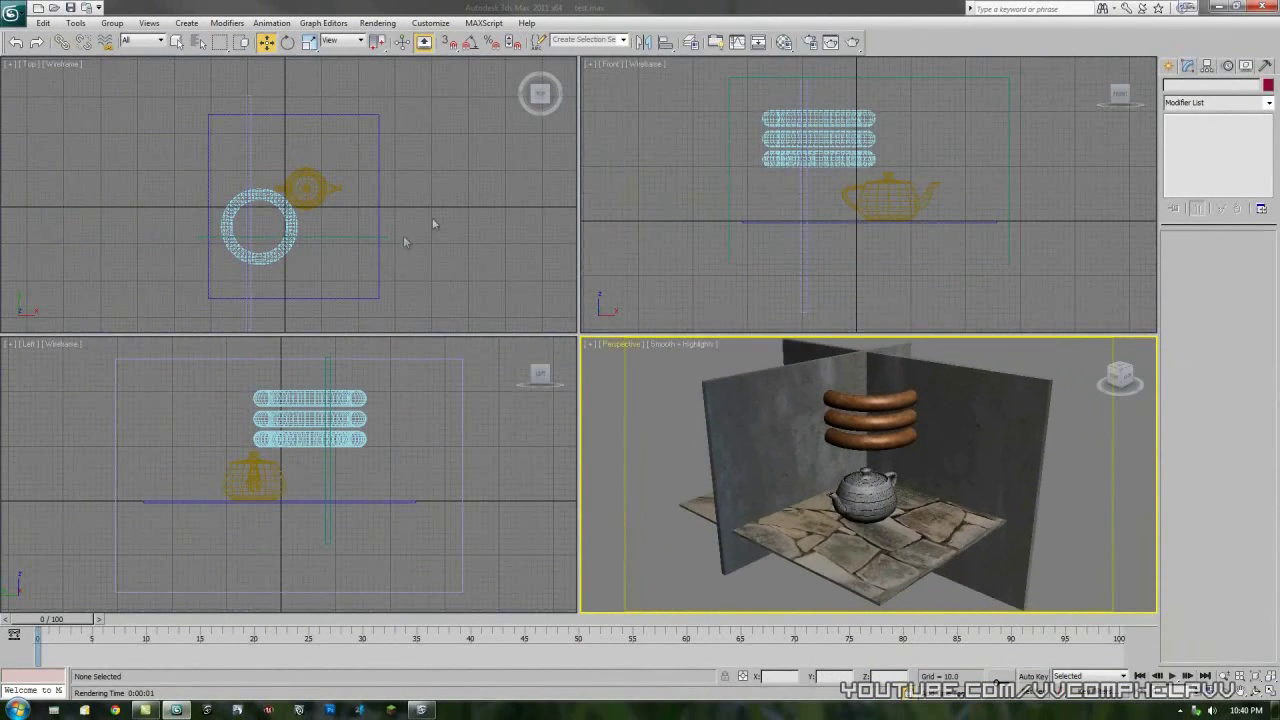
Create a Daylight system, accept the recommended exposure control, and place its compass under the rings.
click(1168, 65)
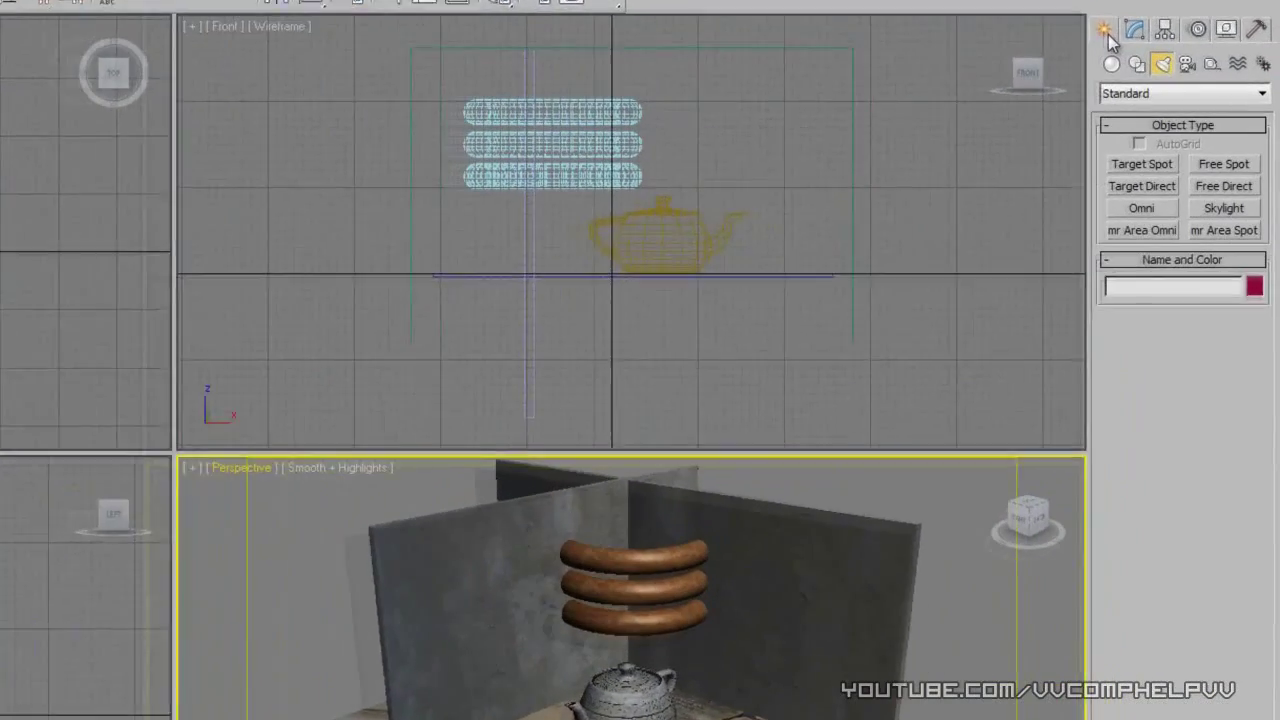
click(1263, 63)
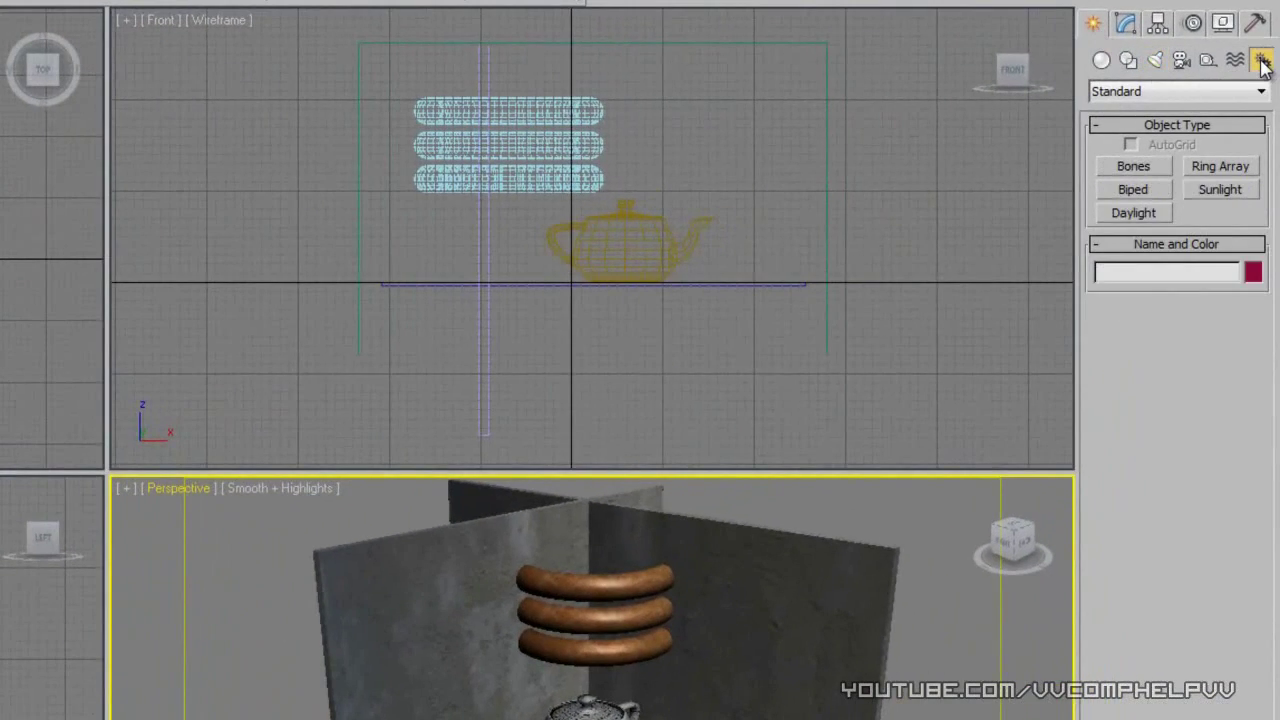
click(1158, 214)
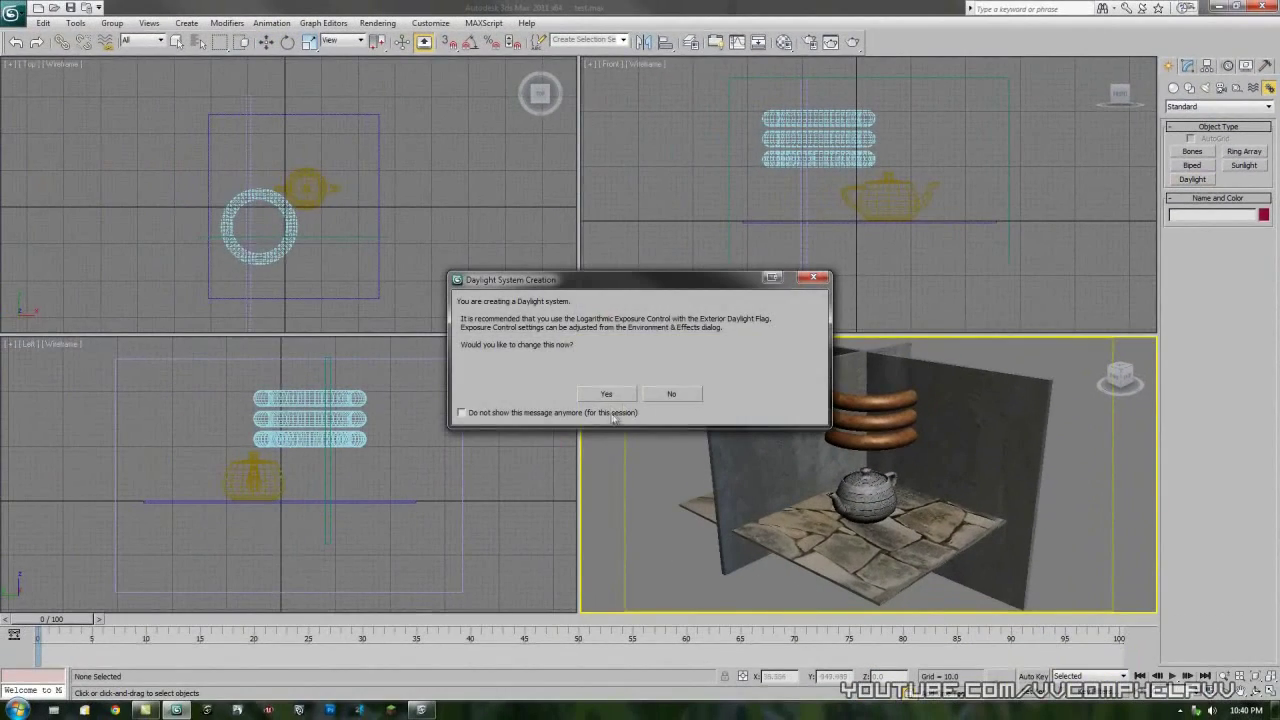
click(608, 396)
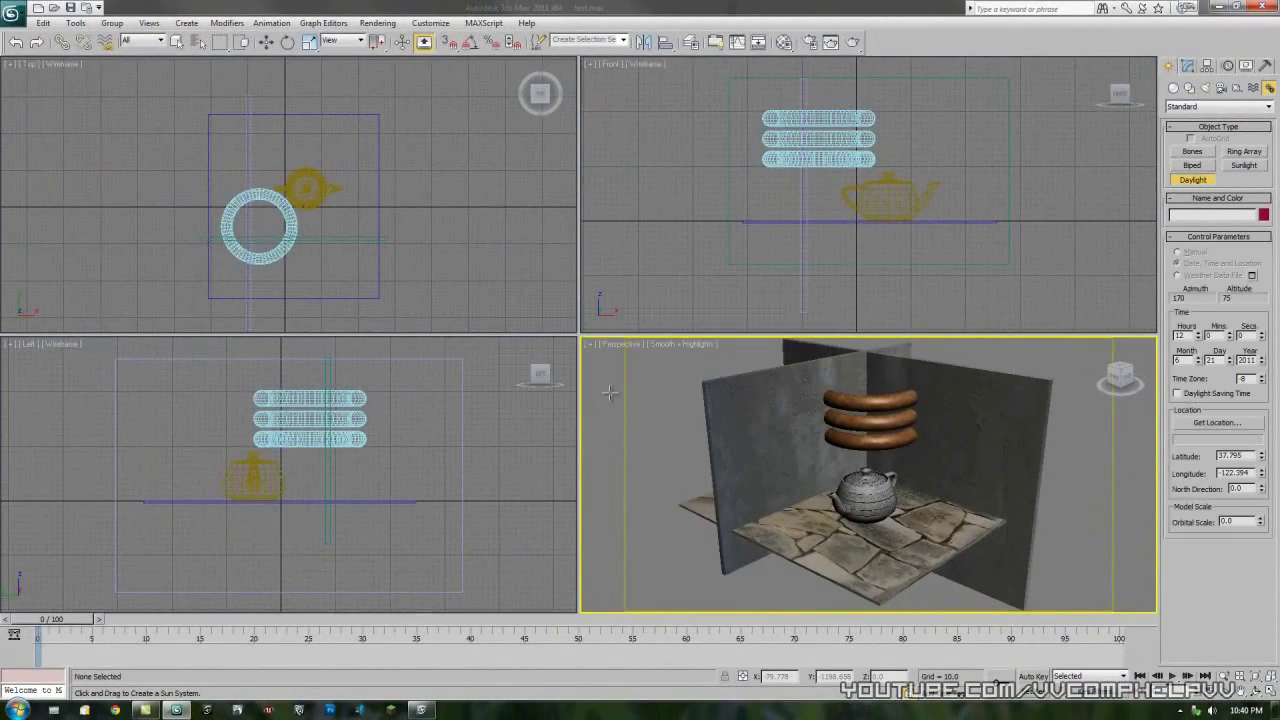
right_click(280, 208)
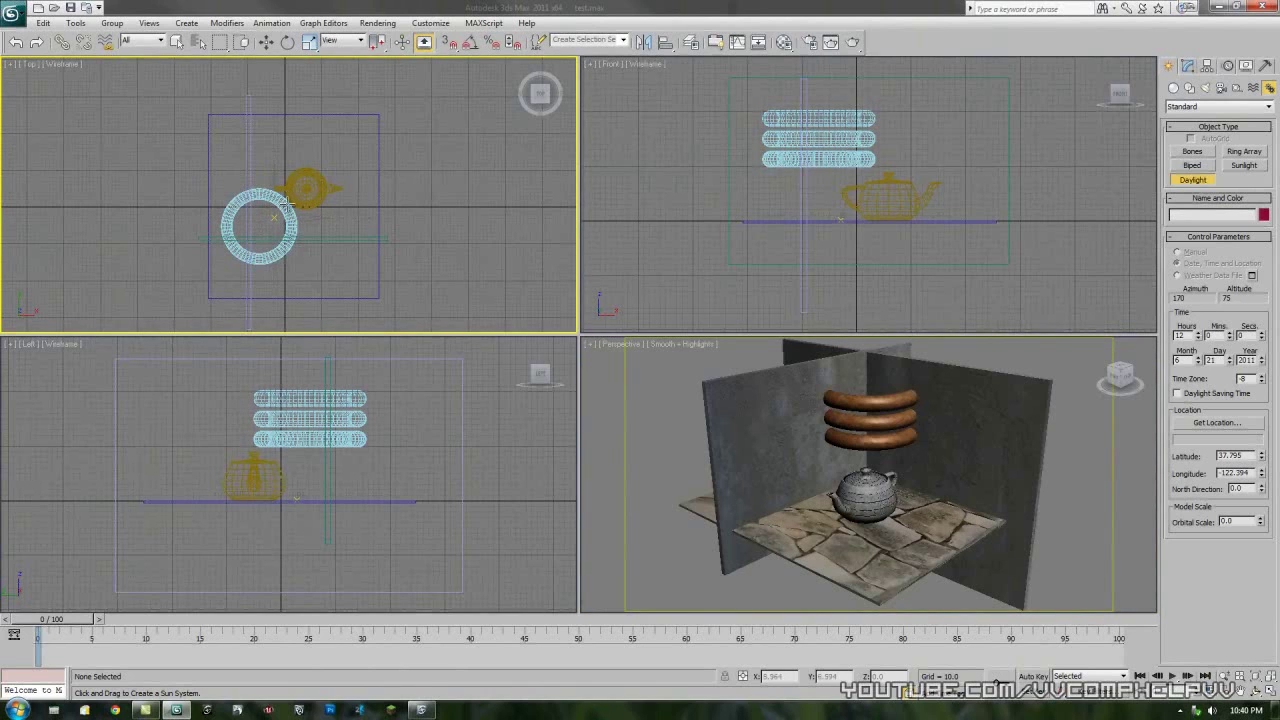
drag(275, 228, 284, 236)
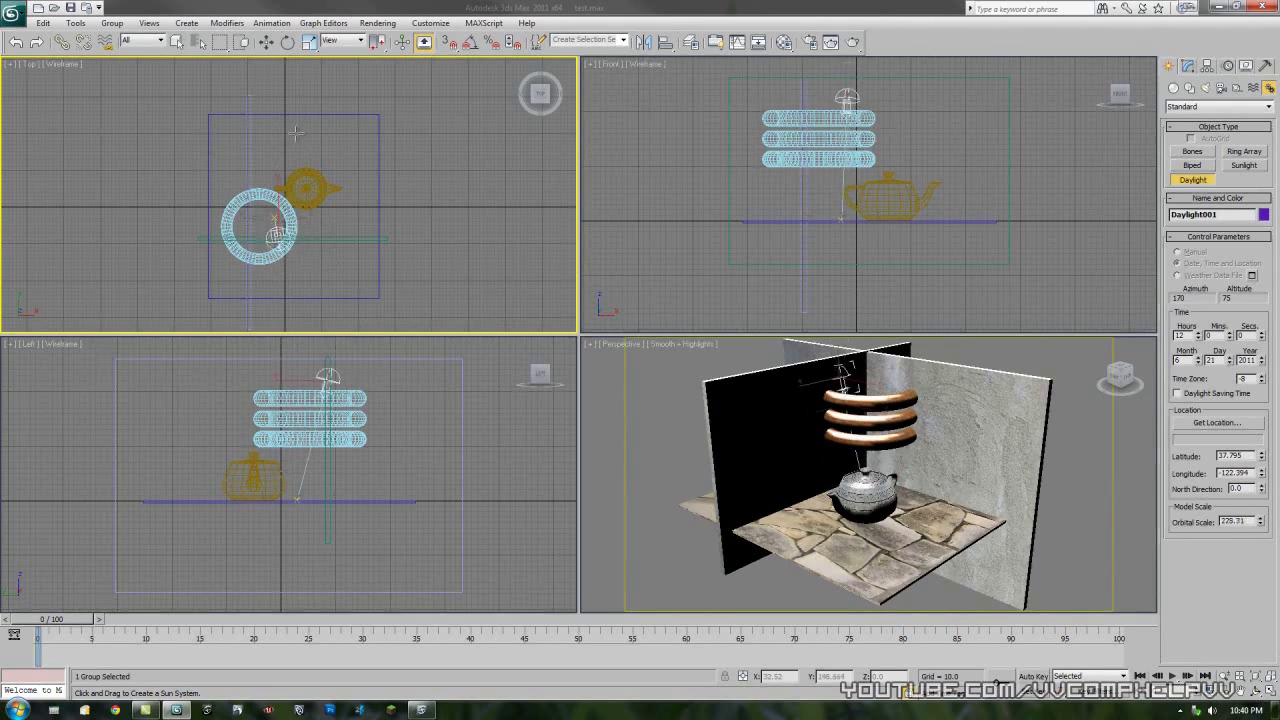
Switch Daylight001 to mr Sun and mr Sky with mr Physical Sky, then set its position mode.
click(296, 67)
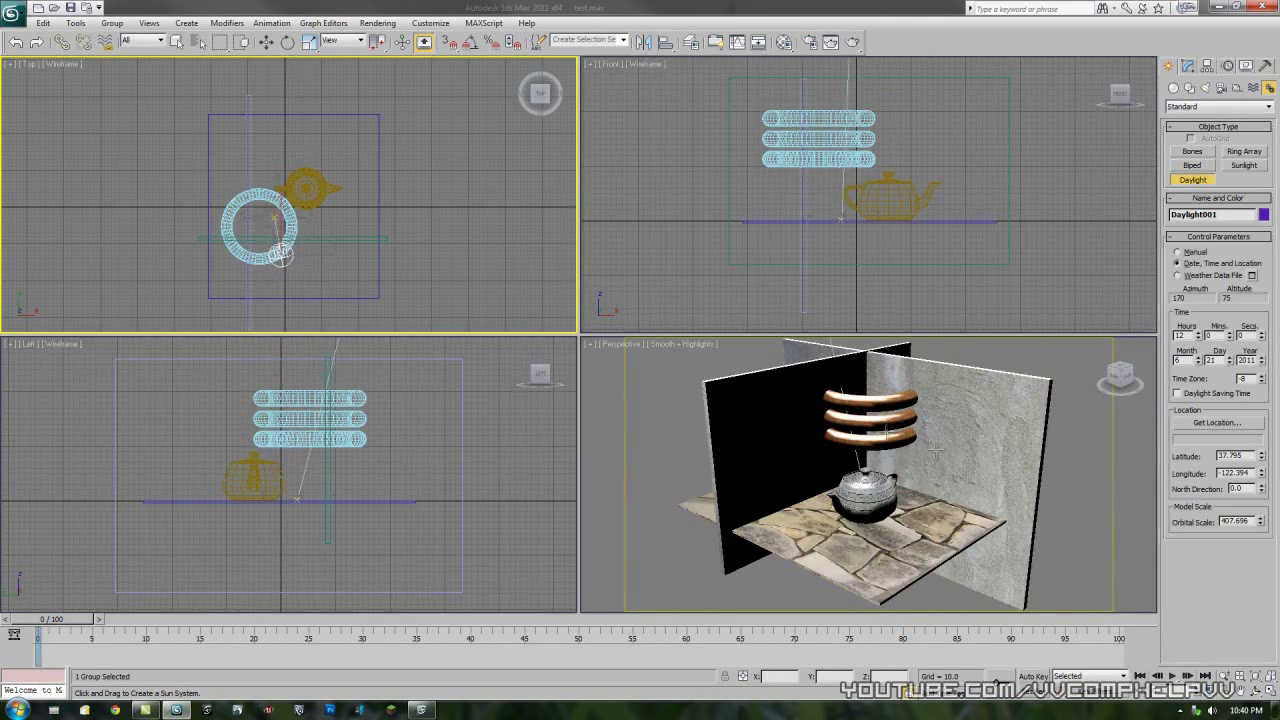
click(1188, 65)
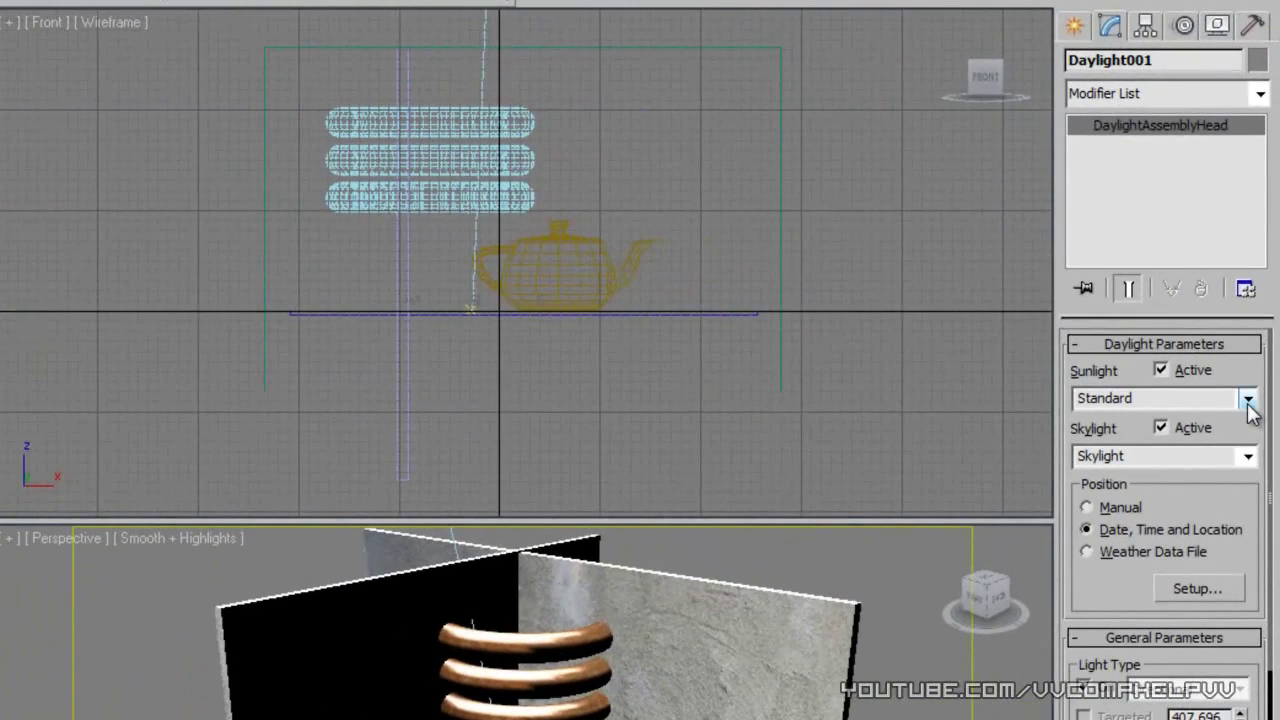
click(1249, 400)
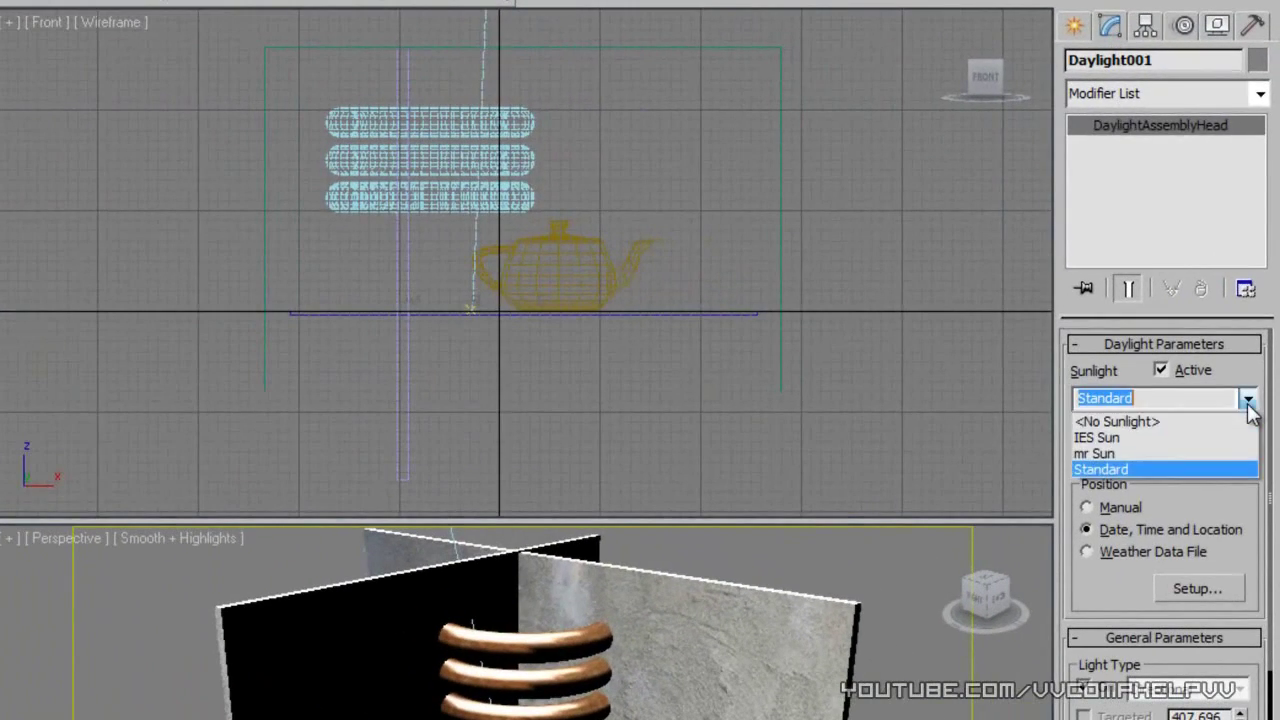
click(1125, 451)
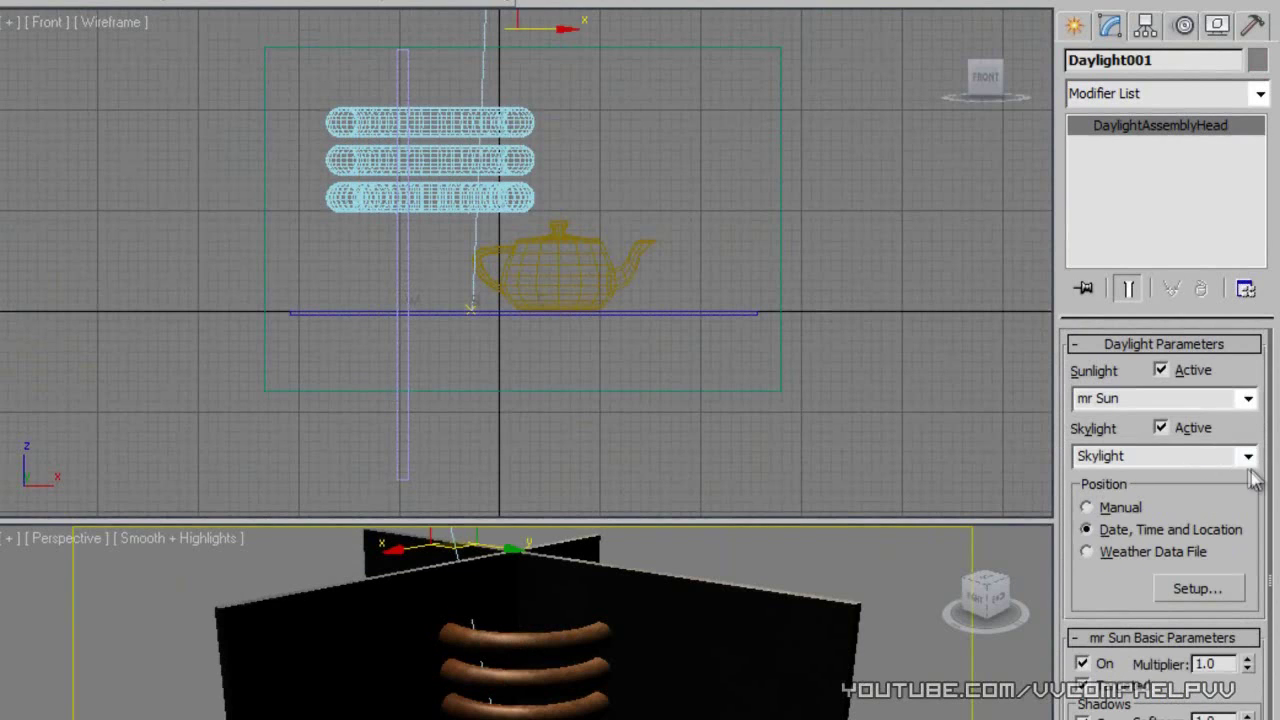
click(1249, 457)
click(1140, 511)
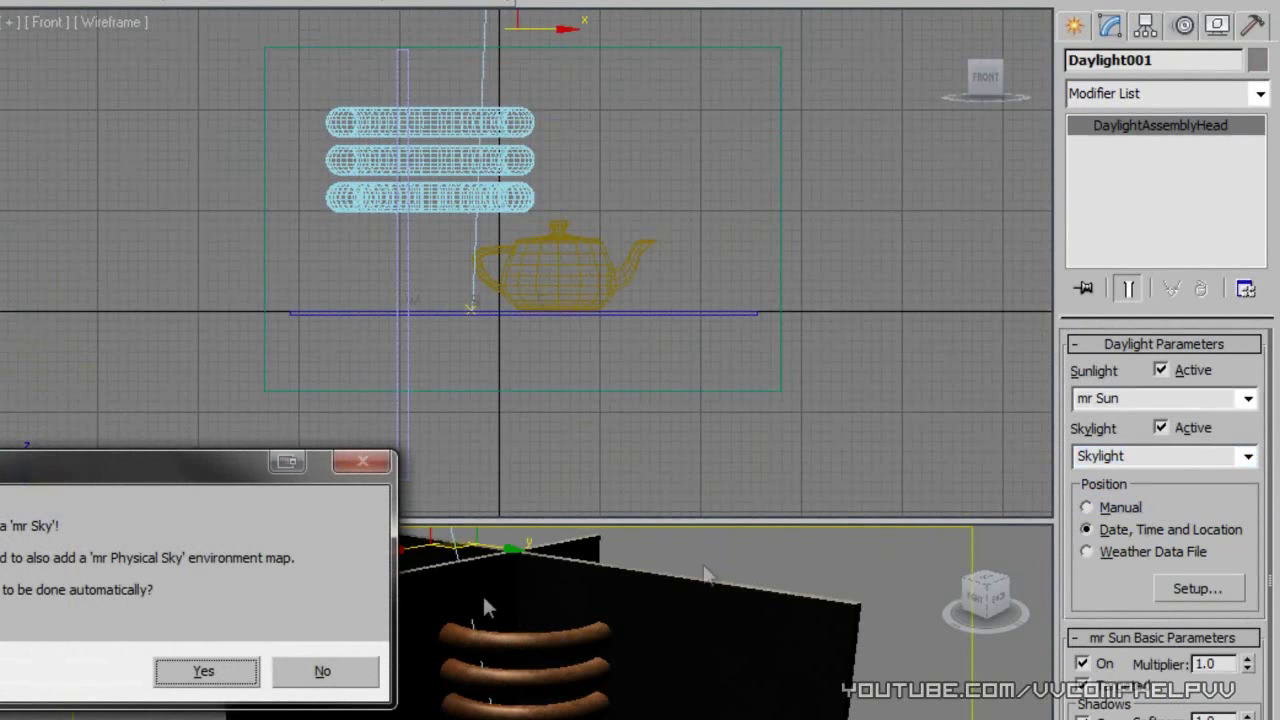
click(203, 672)
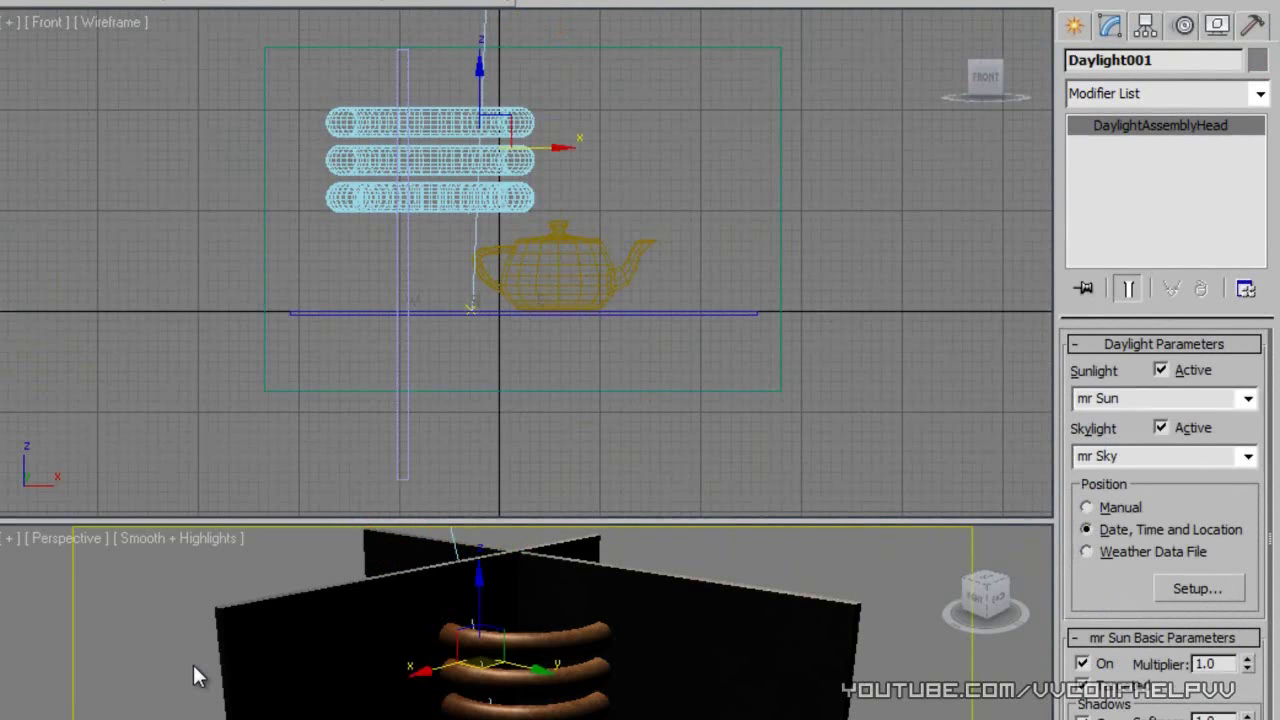
click(1087, 529)
click(1190, 589)
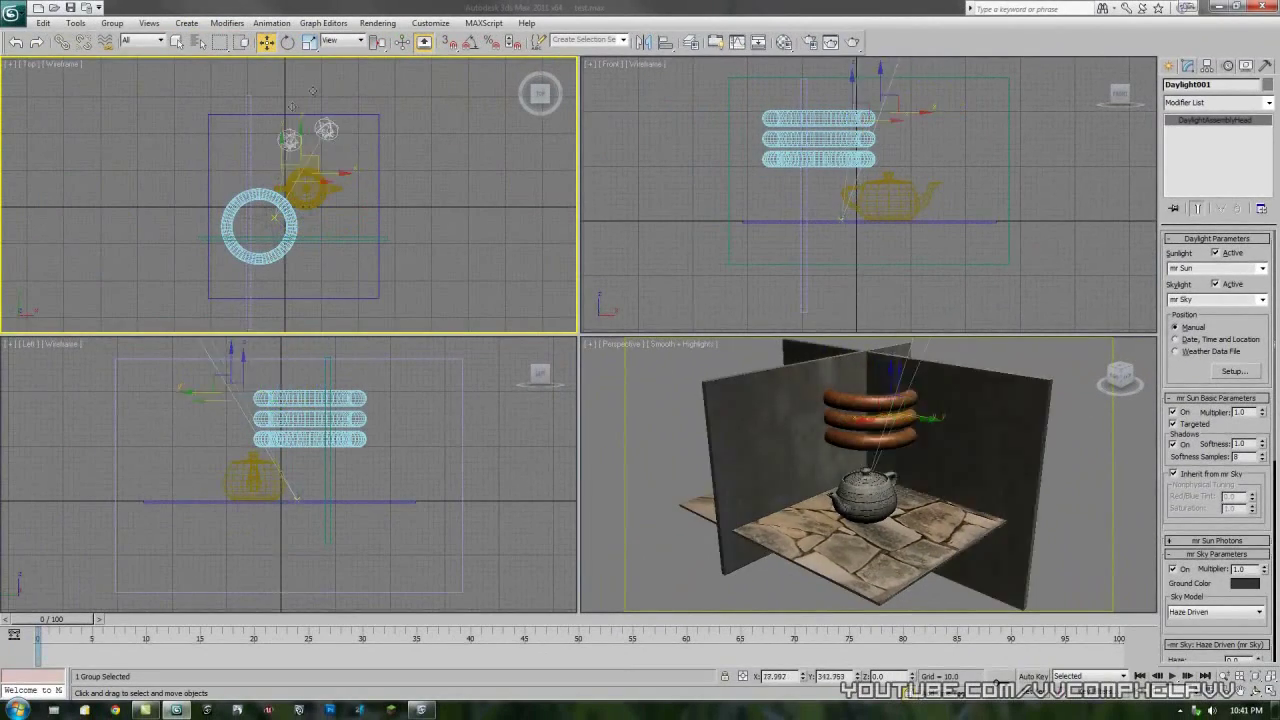
Swing the sun around the scene and adjust its height in the Left view.
drag(313, 91, 345, 131)
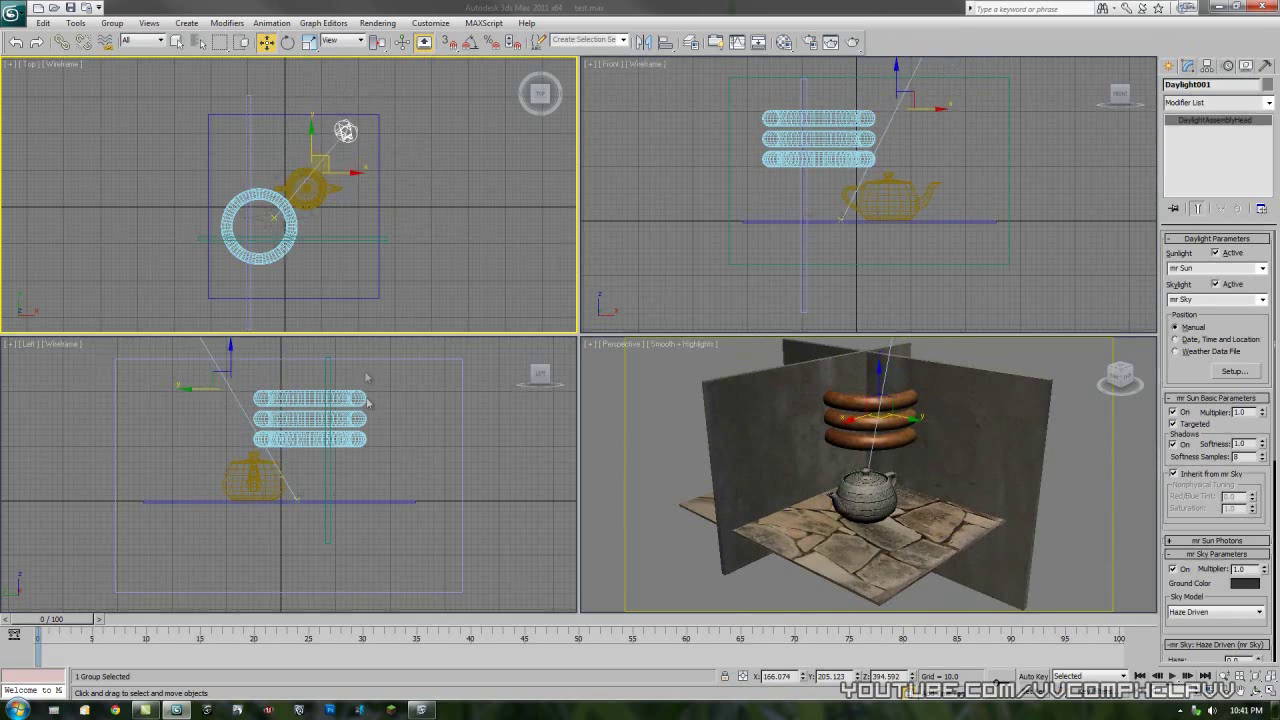
right_click(378, 455)
scroll(389, 468, down, 3)
right_click(365, 458)
click(395, 462)
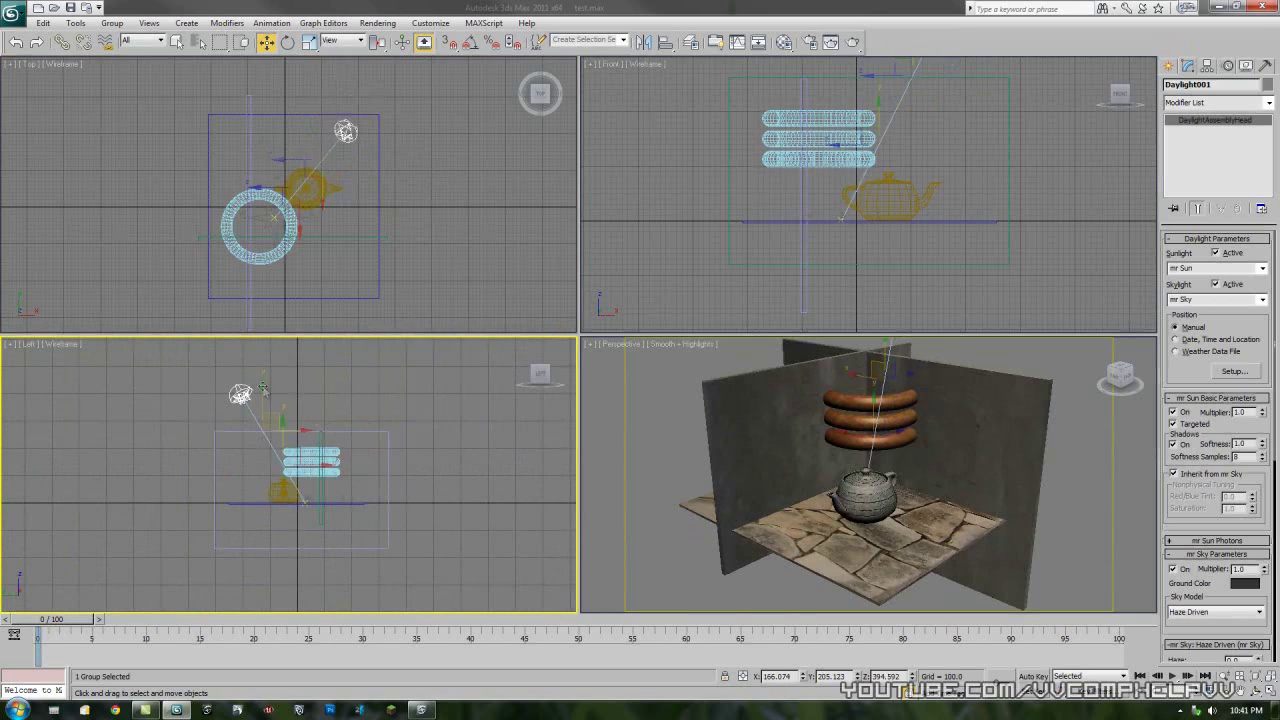
click(280, 418)
click(266, 400)
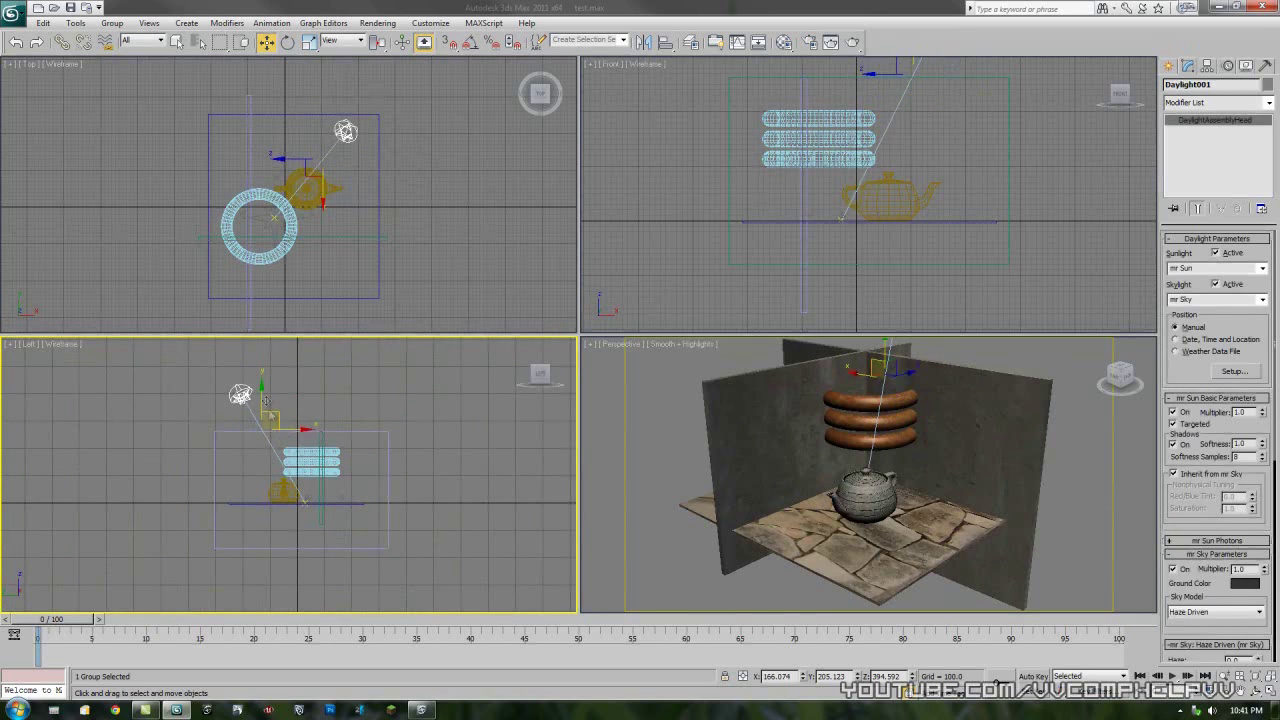
mouse_move(266, 400)
mouse_down()
mouse_move(262, 455)
mouse_move(255, 395)
mouse_move(252, 420)
mouse_up()
Move the sun toward the back of the scene in Top and raise it higher.
right_click(341, 269)
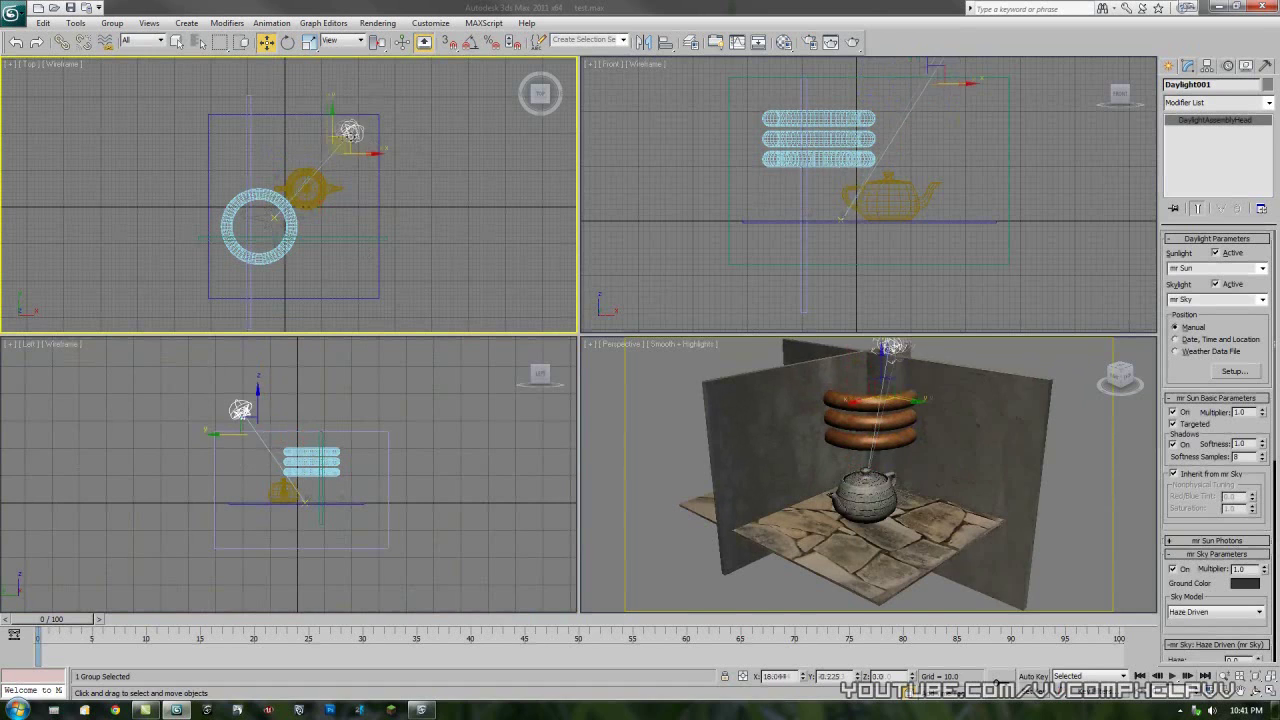
drag(350, 133, 443, 218)
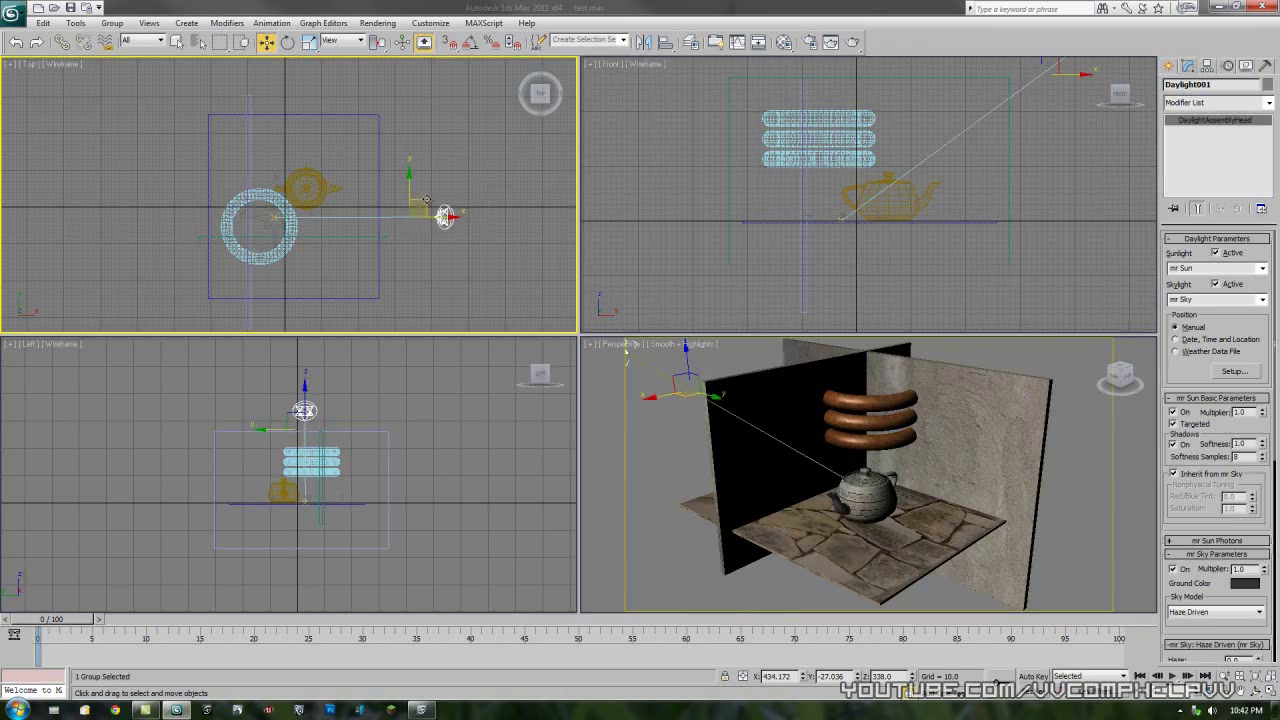
drag(426, 200, 297, 77)
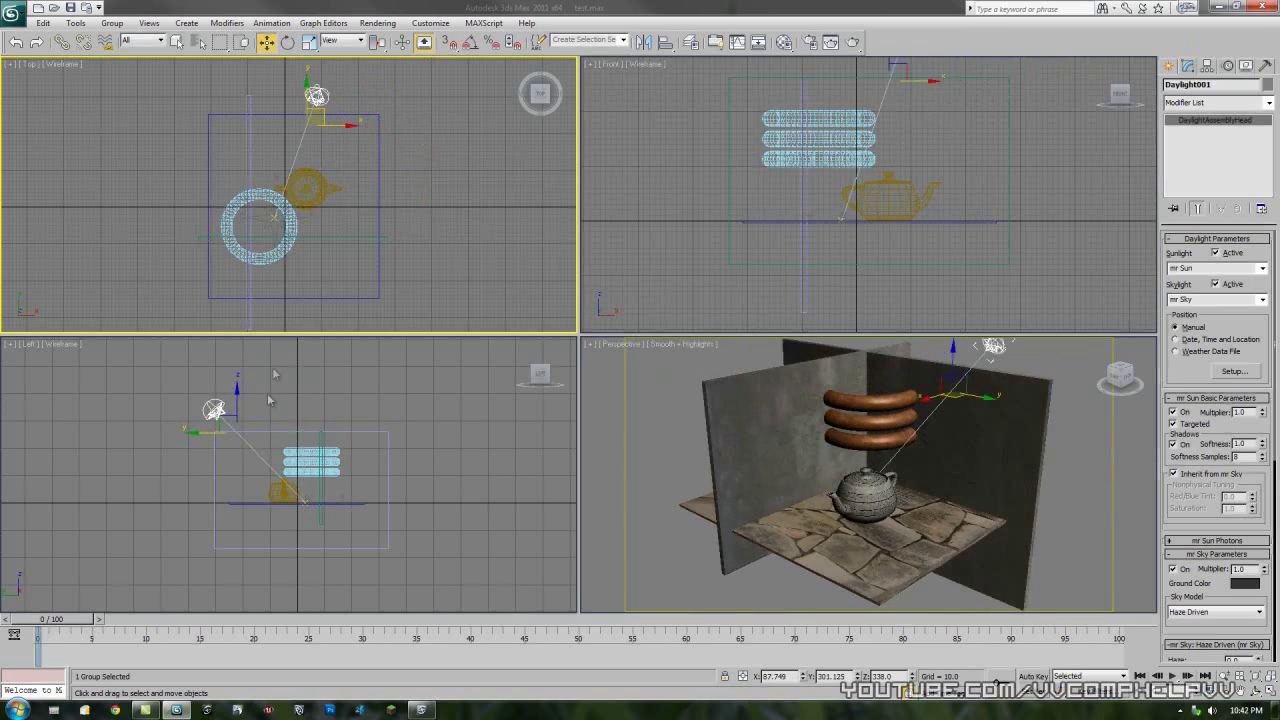
drag(268, 400, 244, 385)
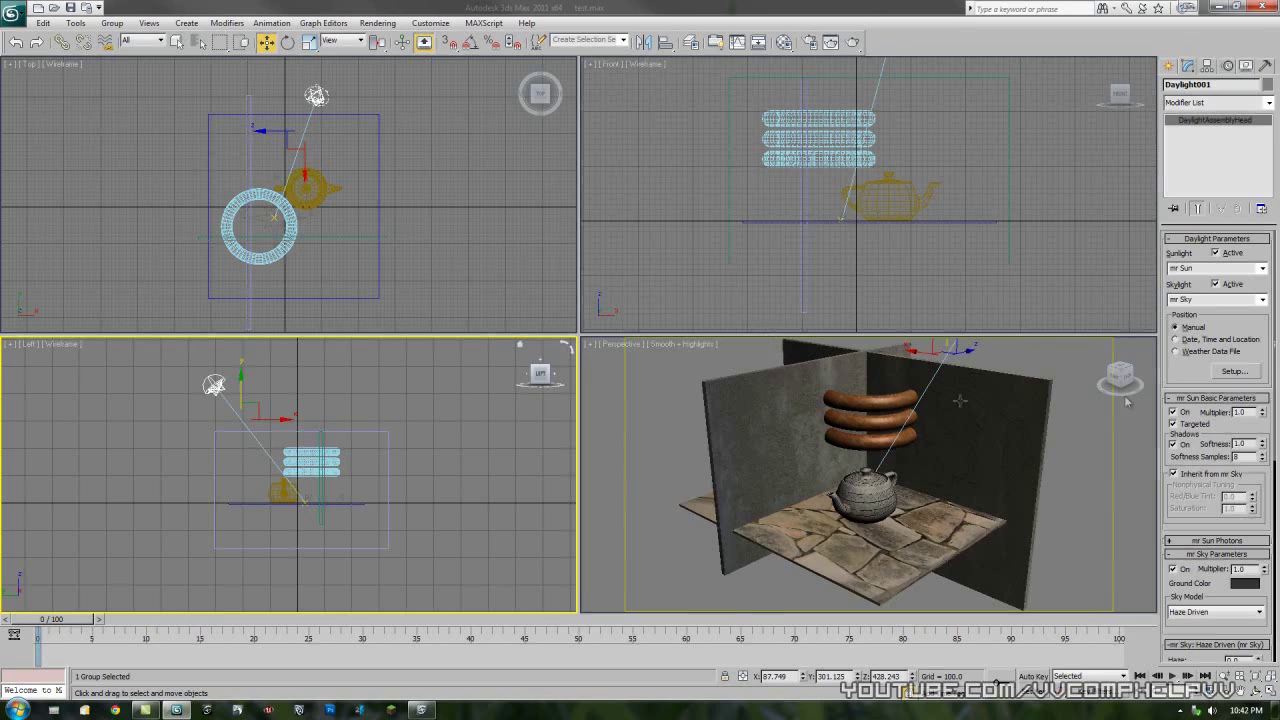
Orbit and zoom the Perspective view, render it, and close the frame window.
middle_click(1035, 447)
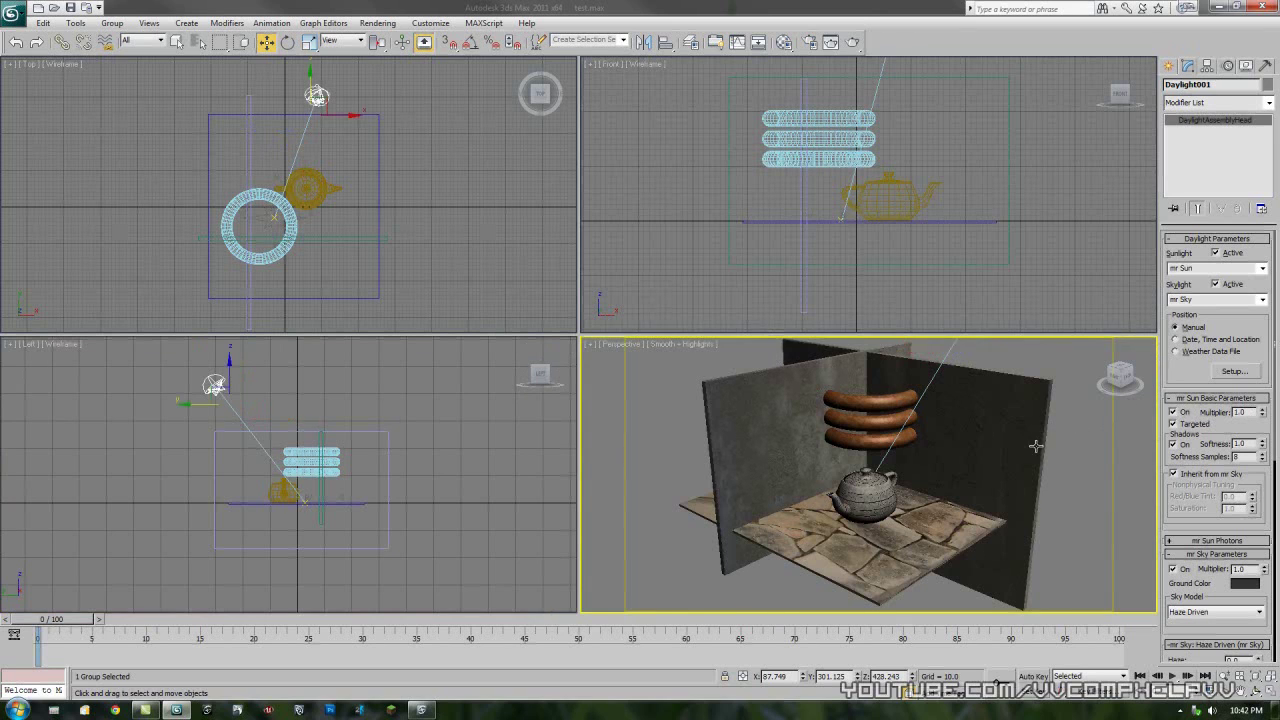
alt+middle_drag(1014, 464, 991, 466)
scroll(991, 466, up, 6)
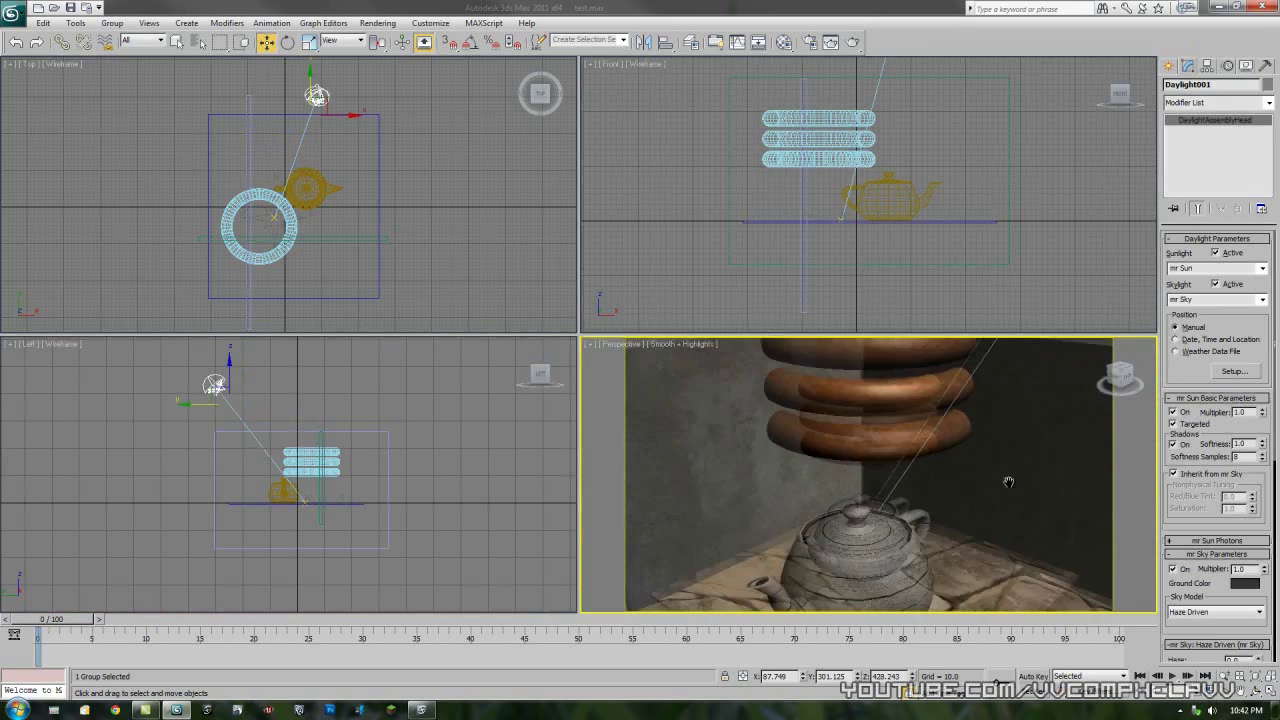
scroll(1012, 469, down, 5)
scroll(1012, 469, up, 5)
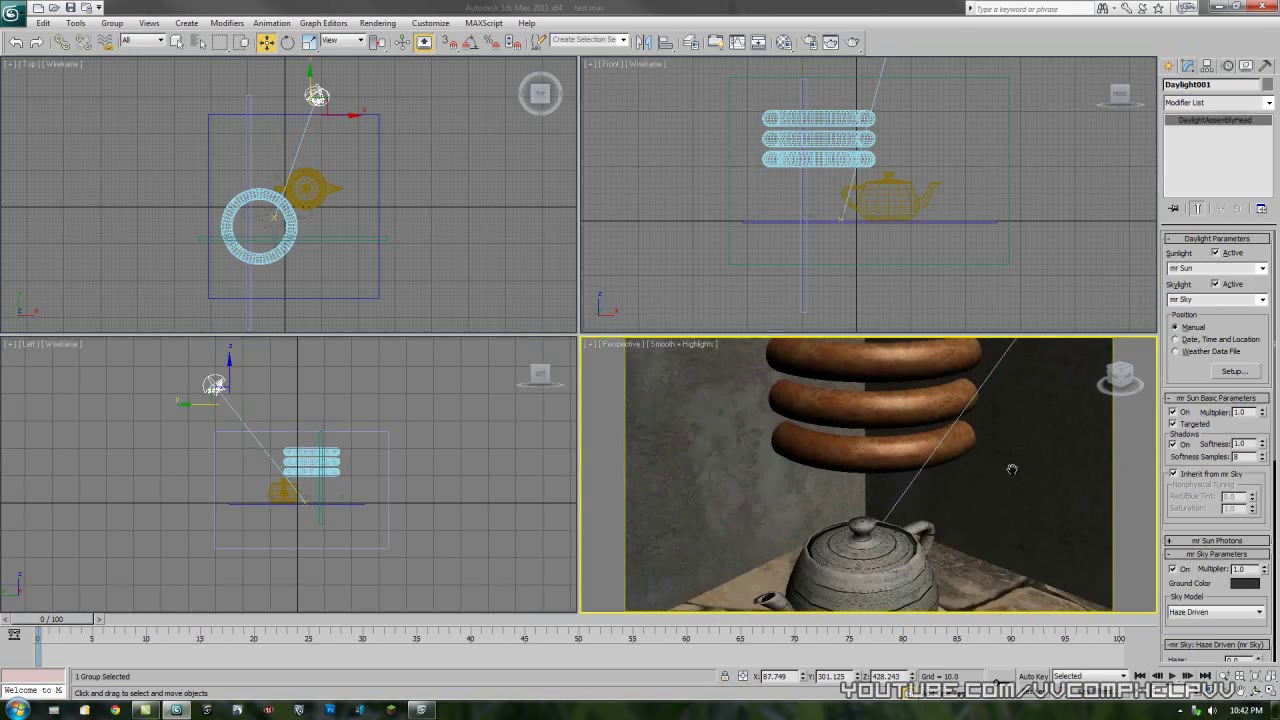
click(853, 42)
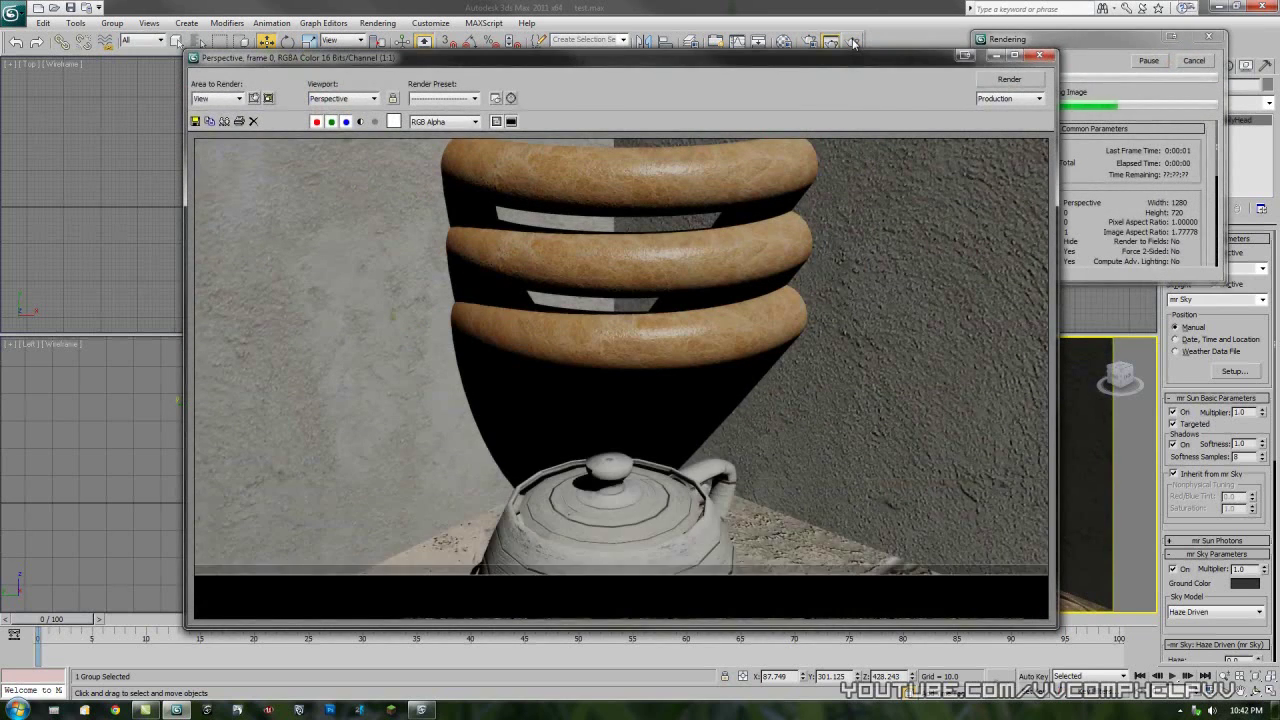
click(1040, 55)
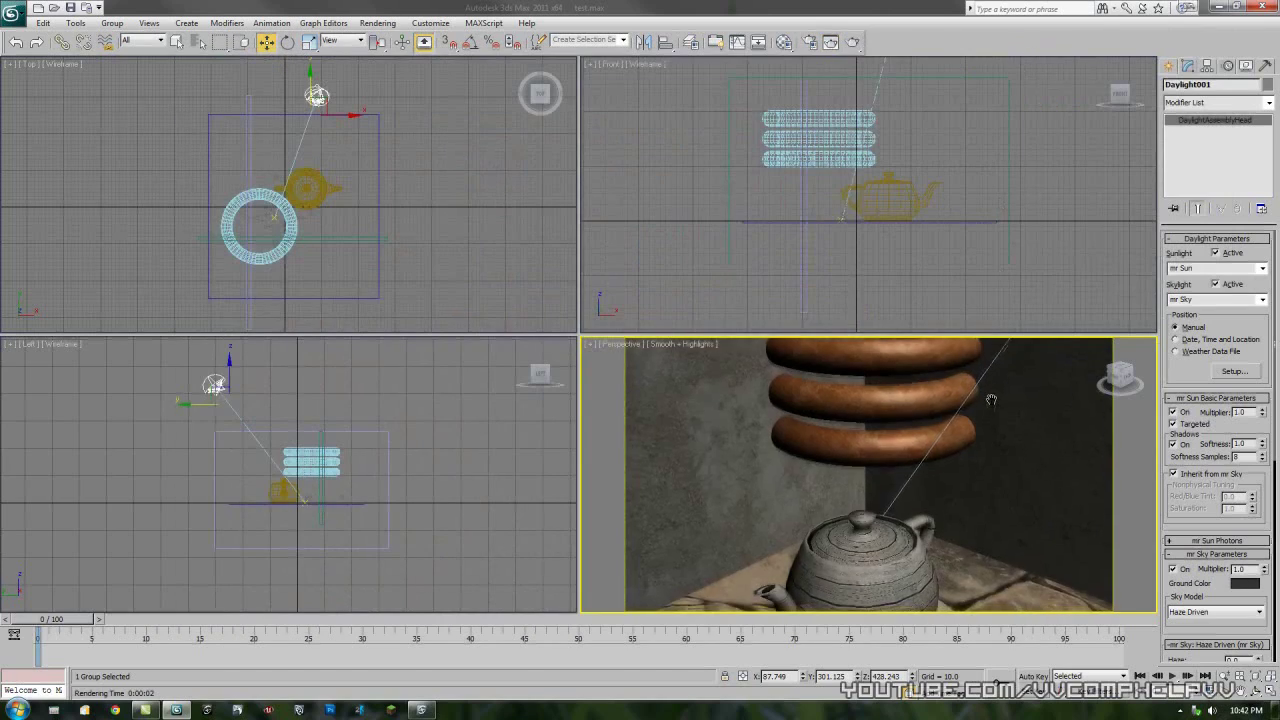
Maximize the Perspective viewport with Alt+W and render it again.
scroll(991, 400, down, 3)
key(alt+w)
click(853, 42)
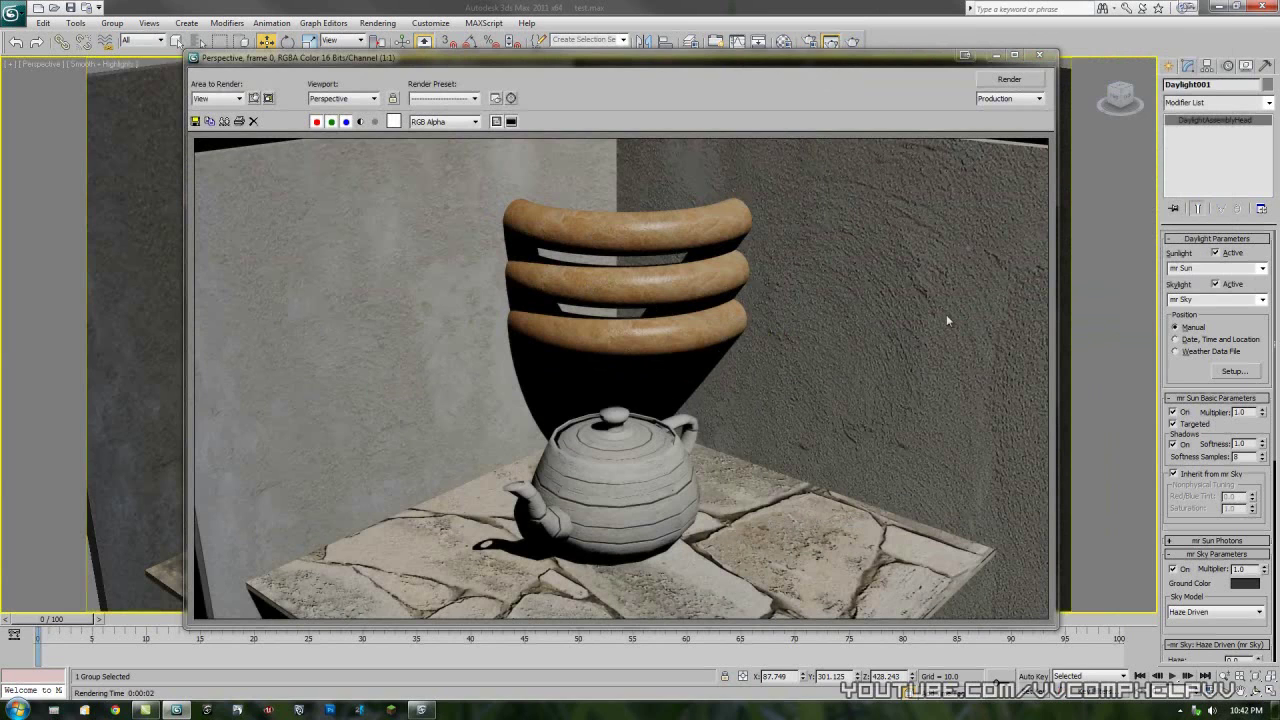
Commit a mr Sun multiplier of 0.5 and render the dimmer sunlight.
click(1039, 55)
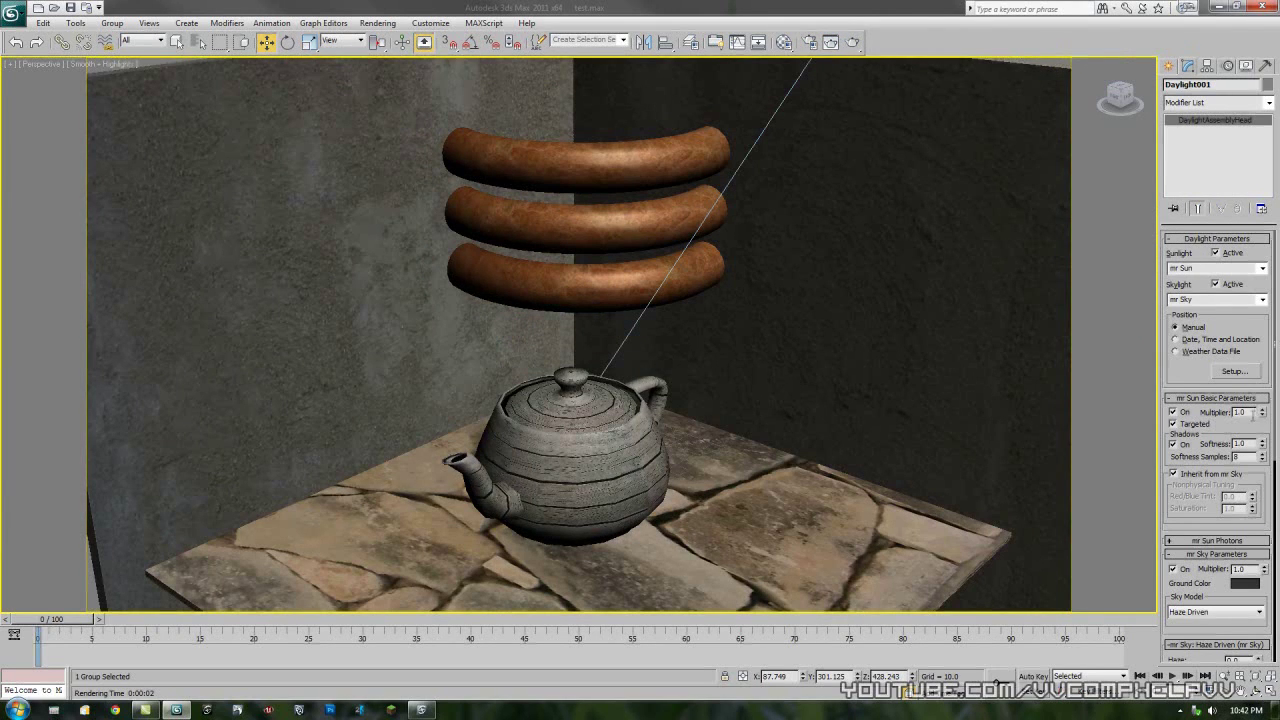
key(Return)
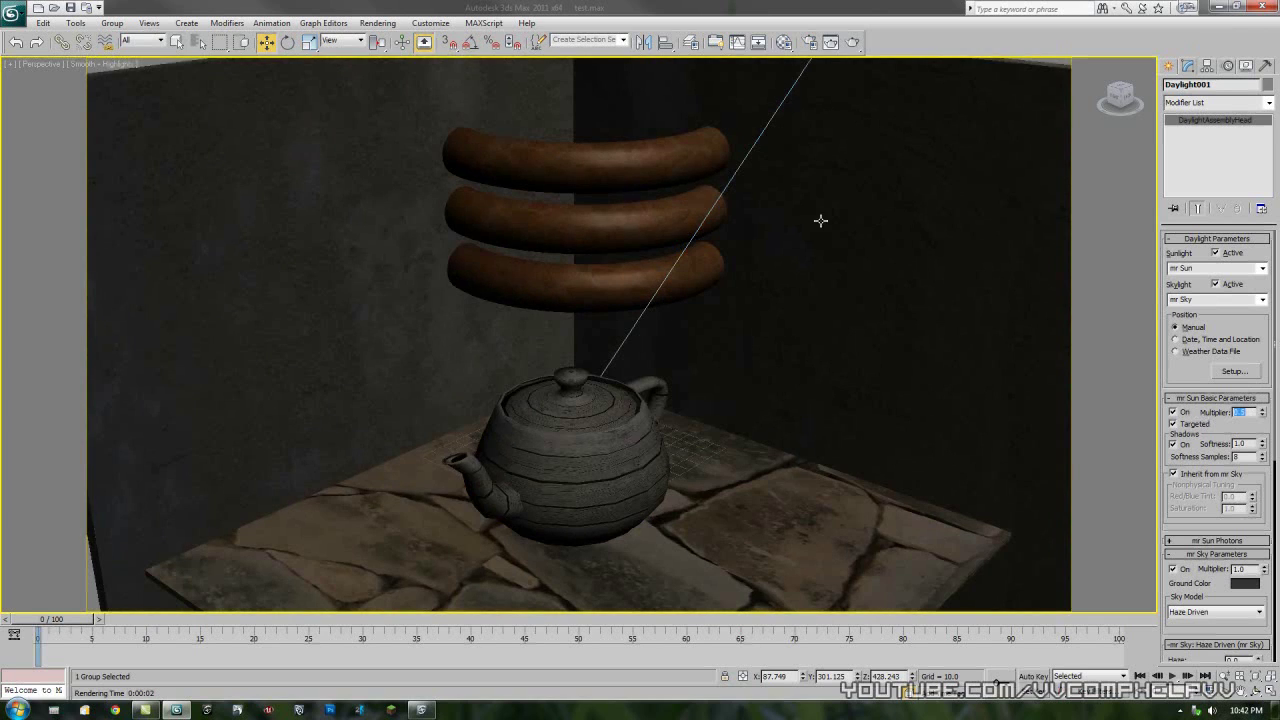
click(852, 42)
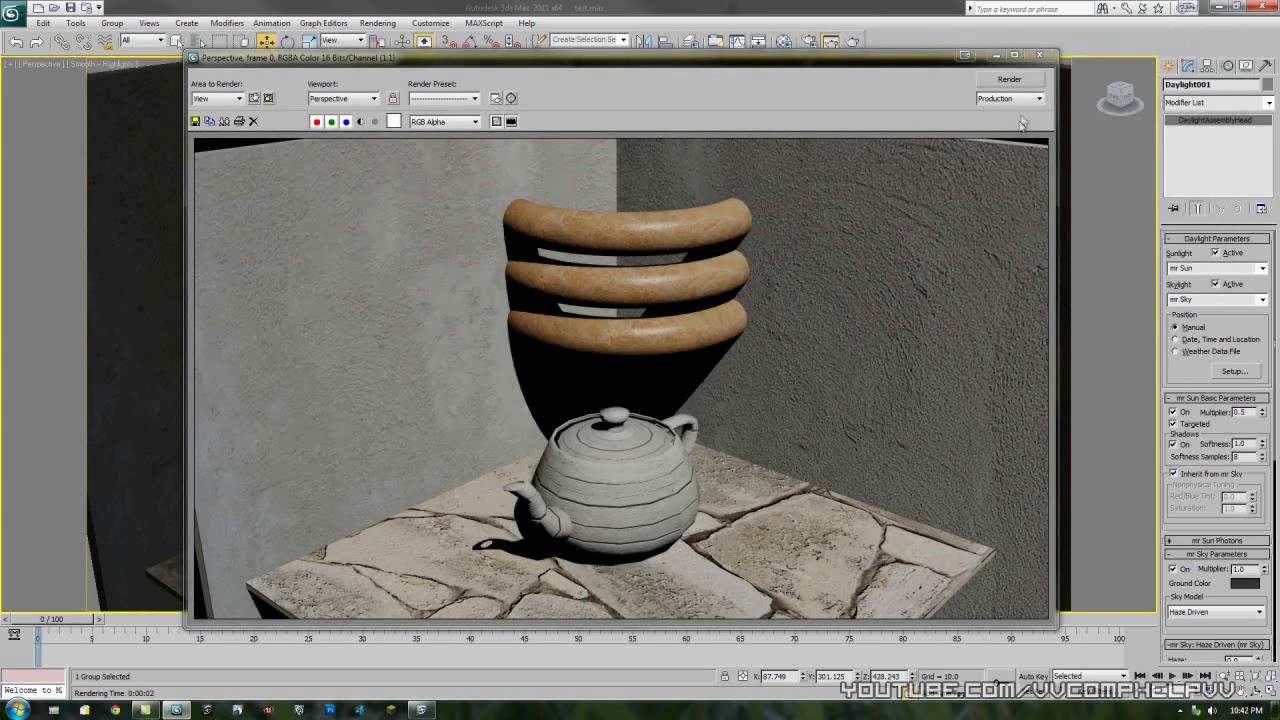
click(1041, 56)
Lower the mr Sun multiplier to 0.35 and render the scene twice.
double_click(1248, 412)
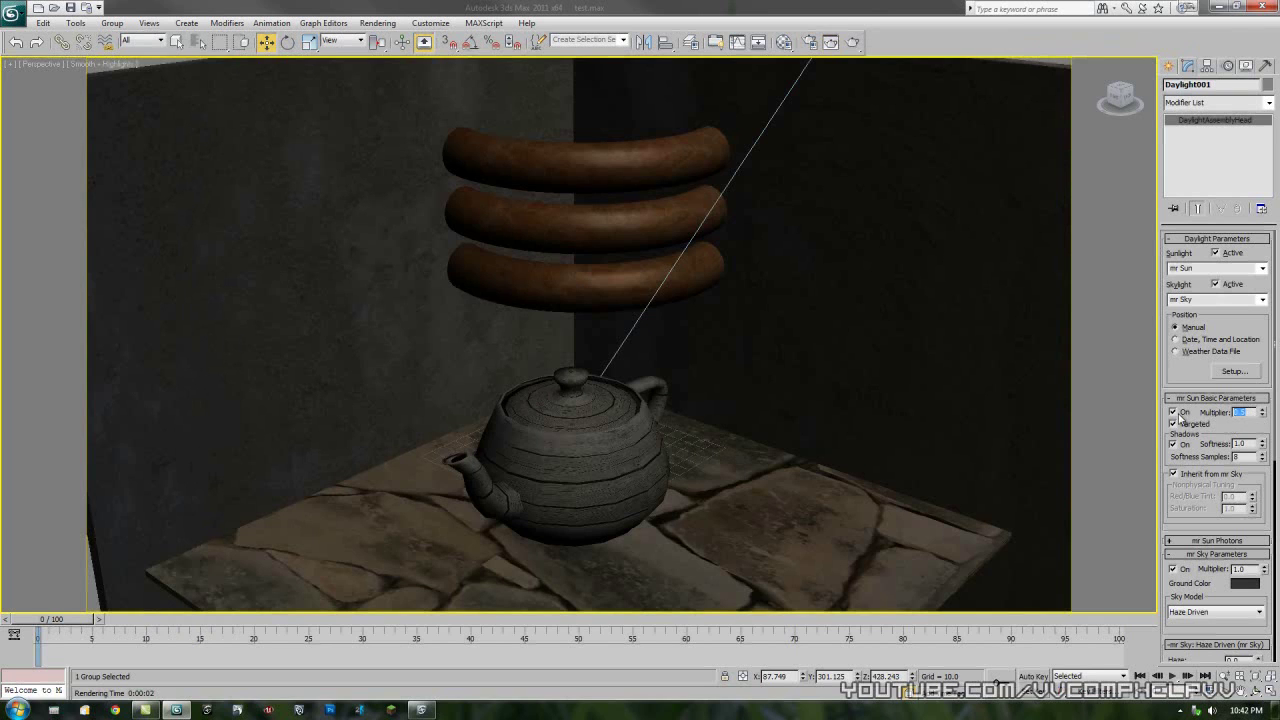
text(0.35)
key(Return)
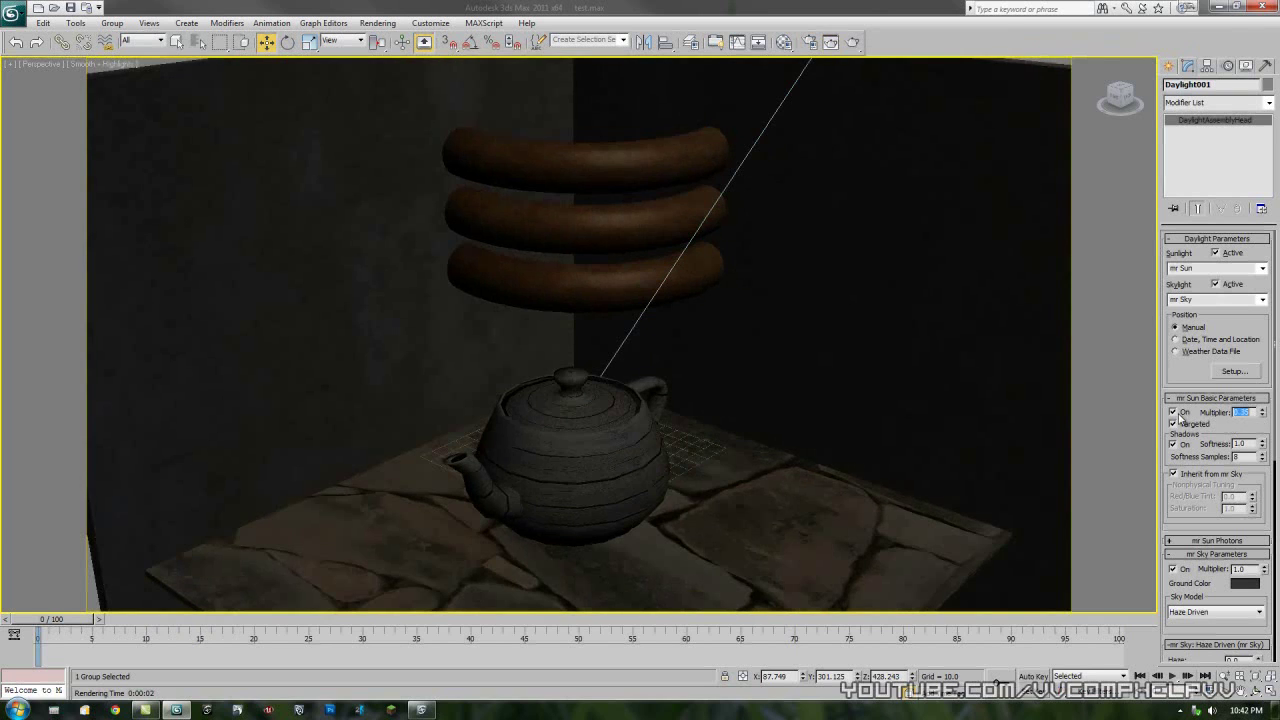
click(853, 43)
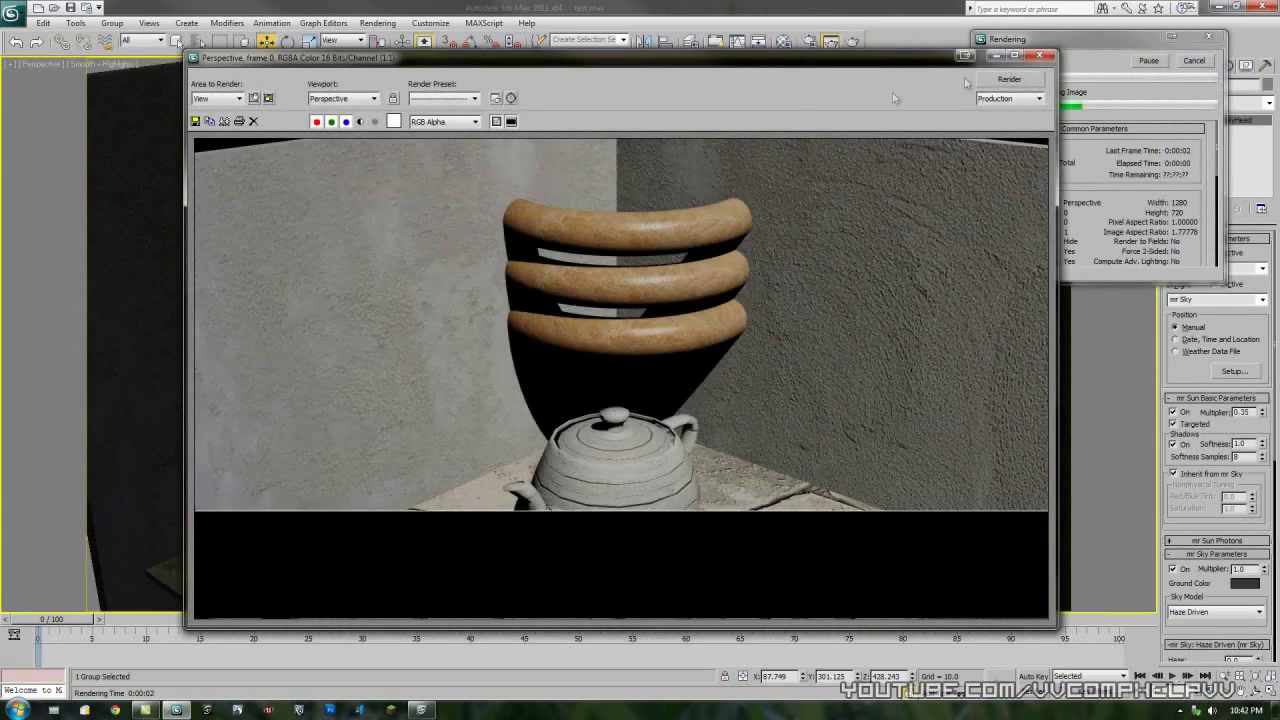
click(1040, 56)
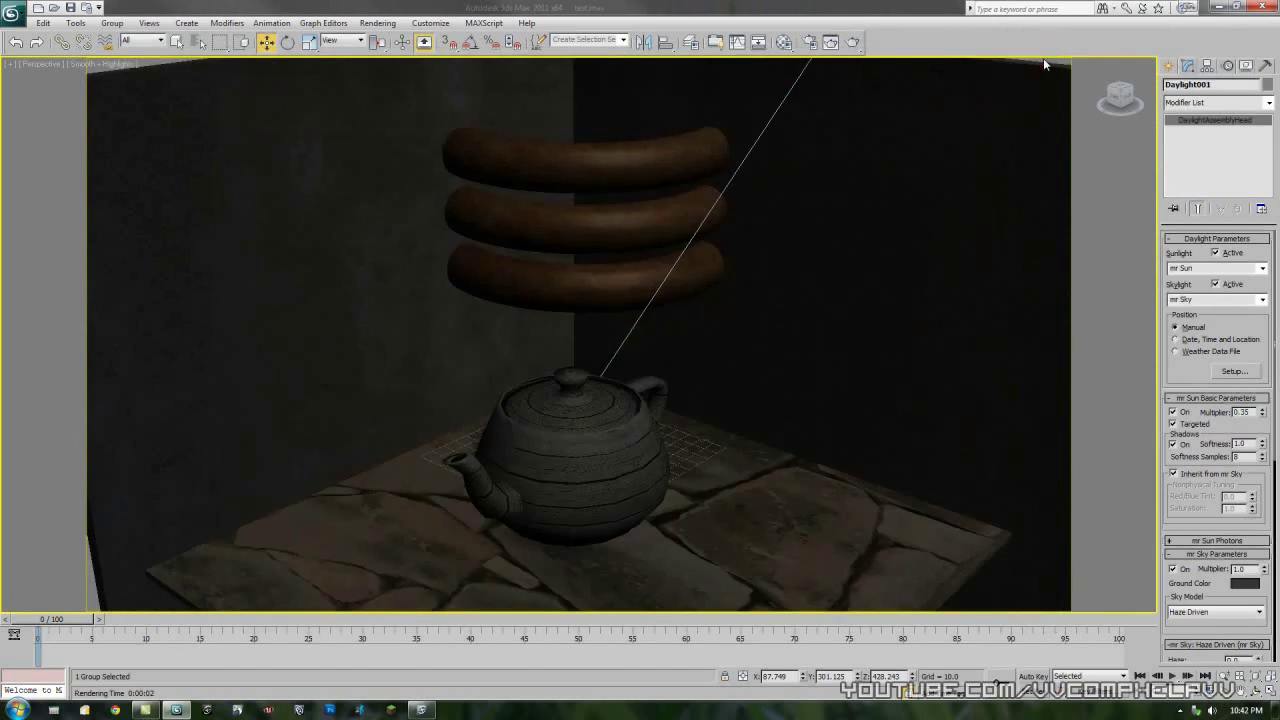
key(shift+q)
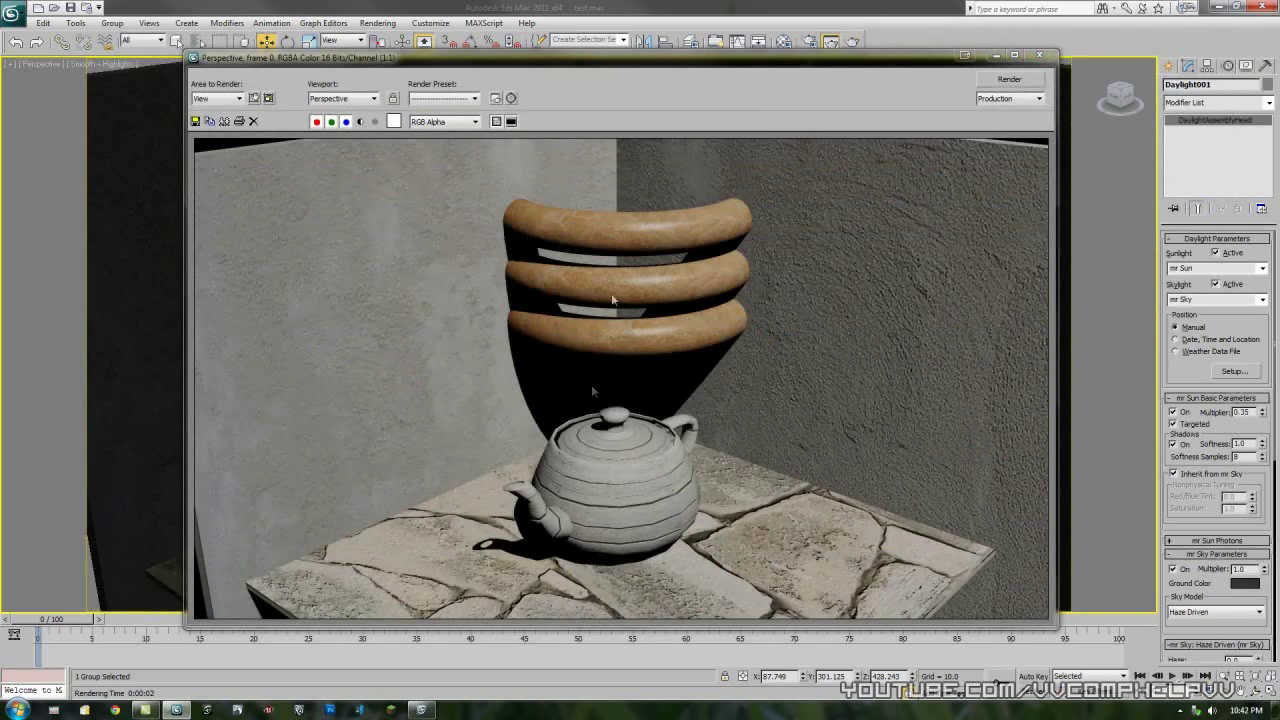
click(1040, 56)
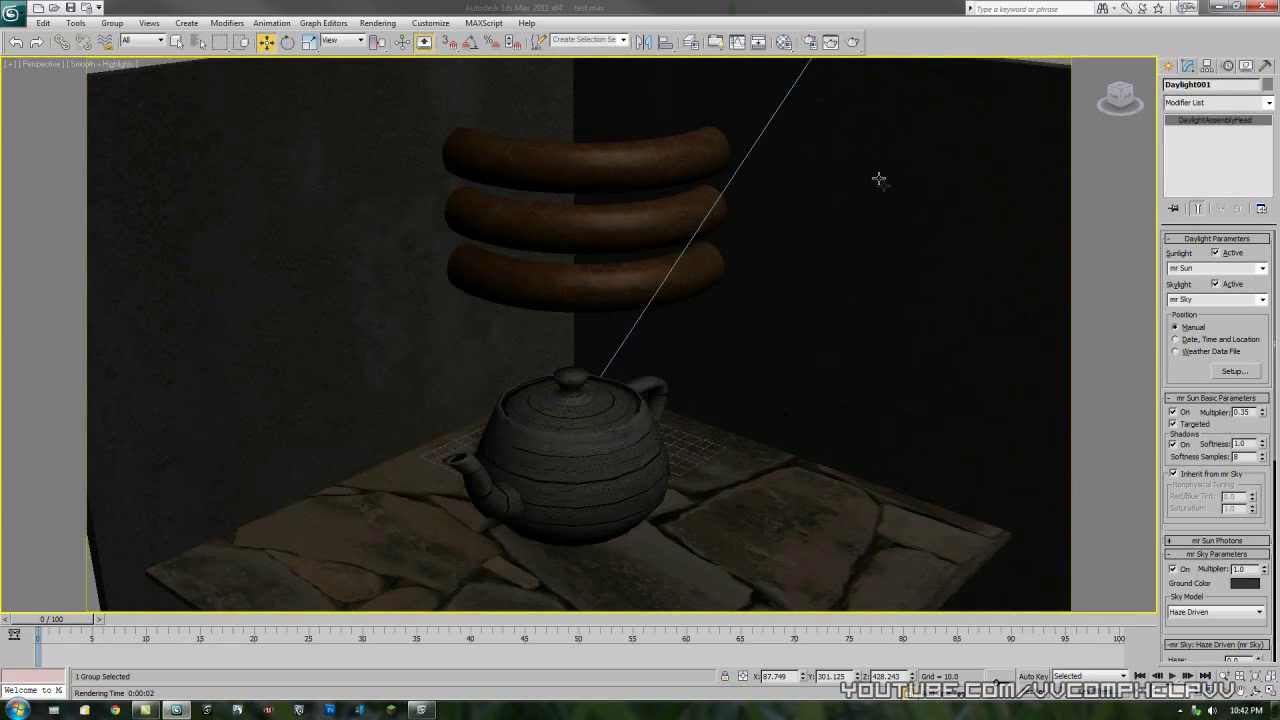
Assign mental ray Renderer as the production renderer in Render Setup and render the perspective view.
click(809, 42)
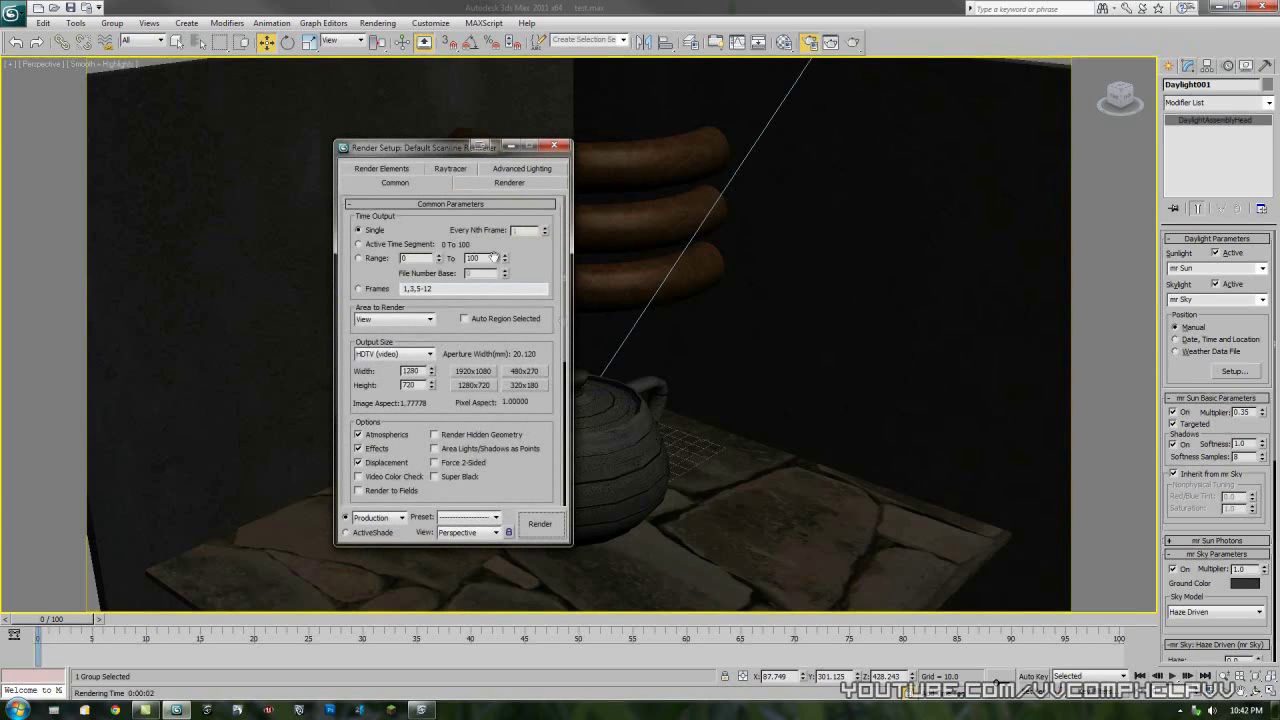
drag(565, 256, 562, 484)
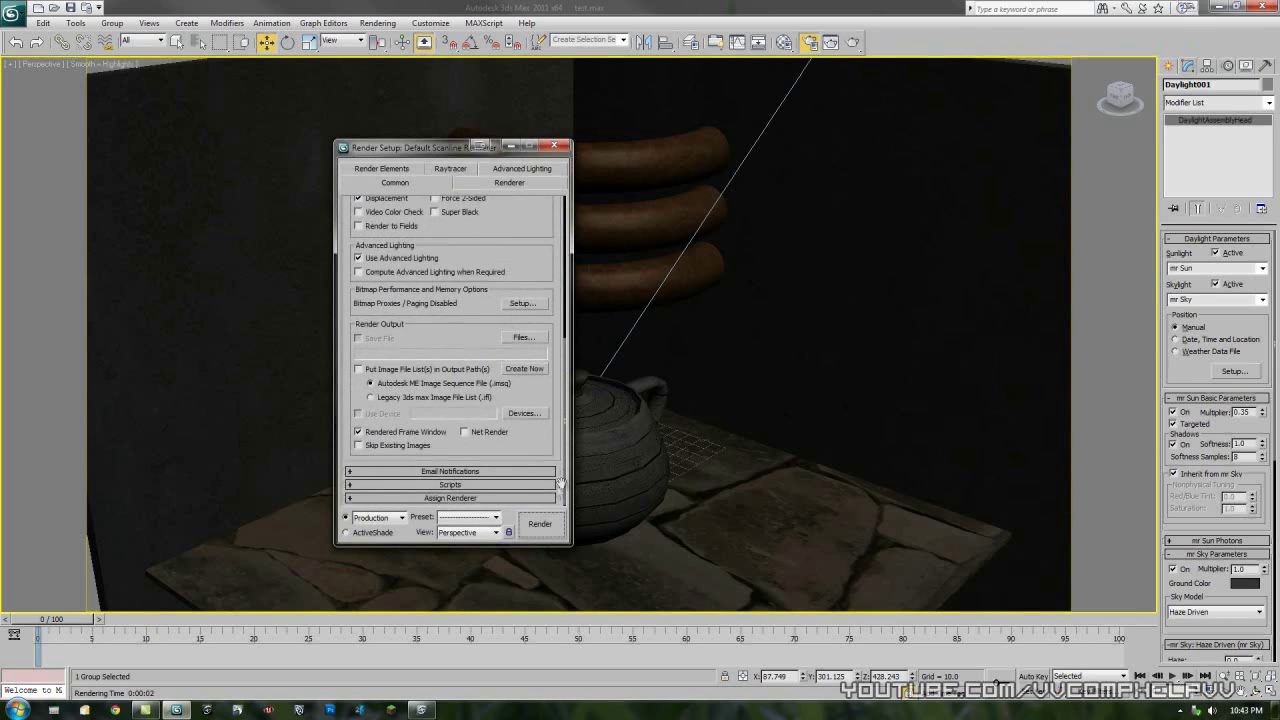
click(460, 498)
click(526, 441)
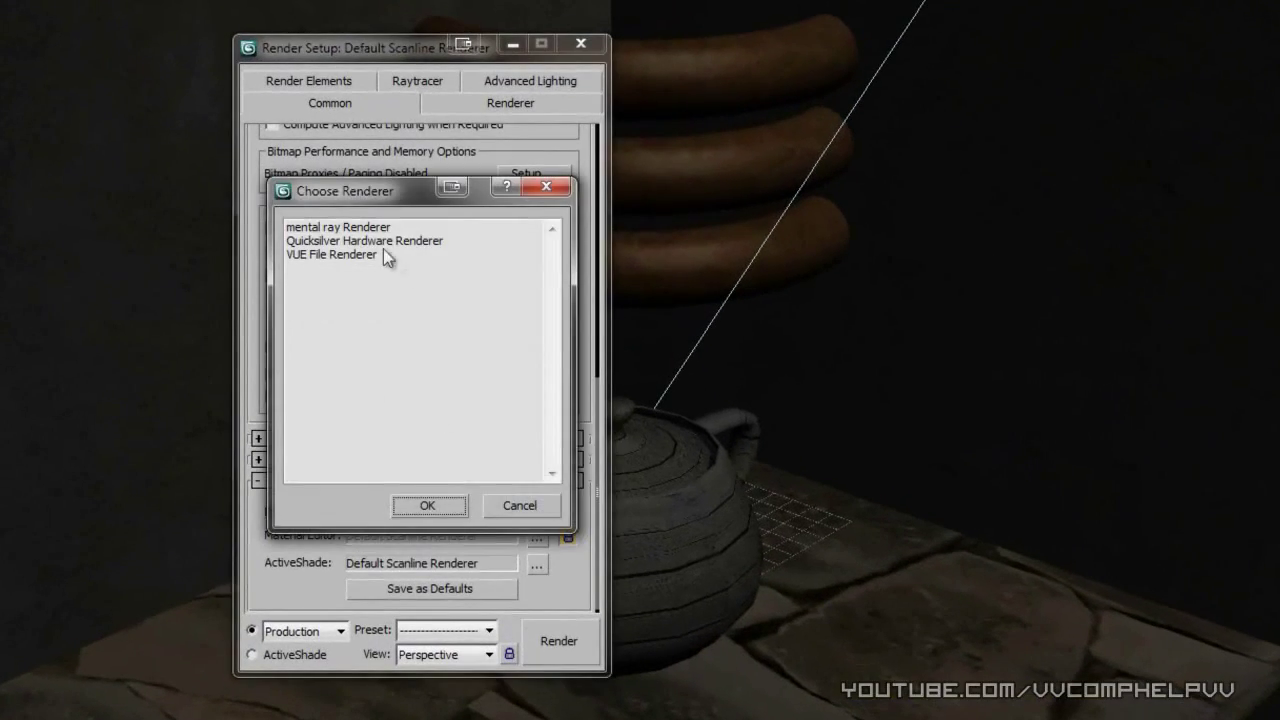
double_click(340, 228)
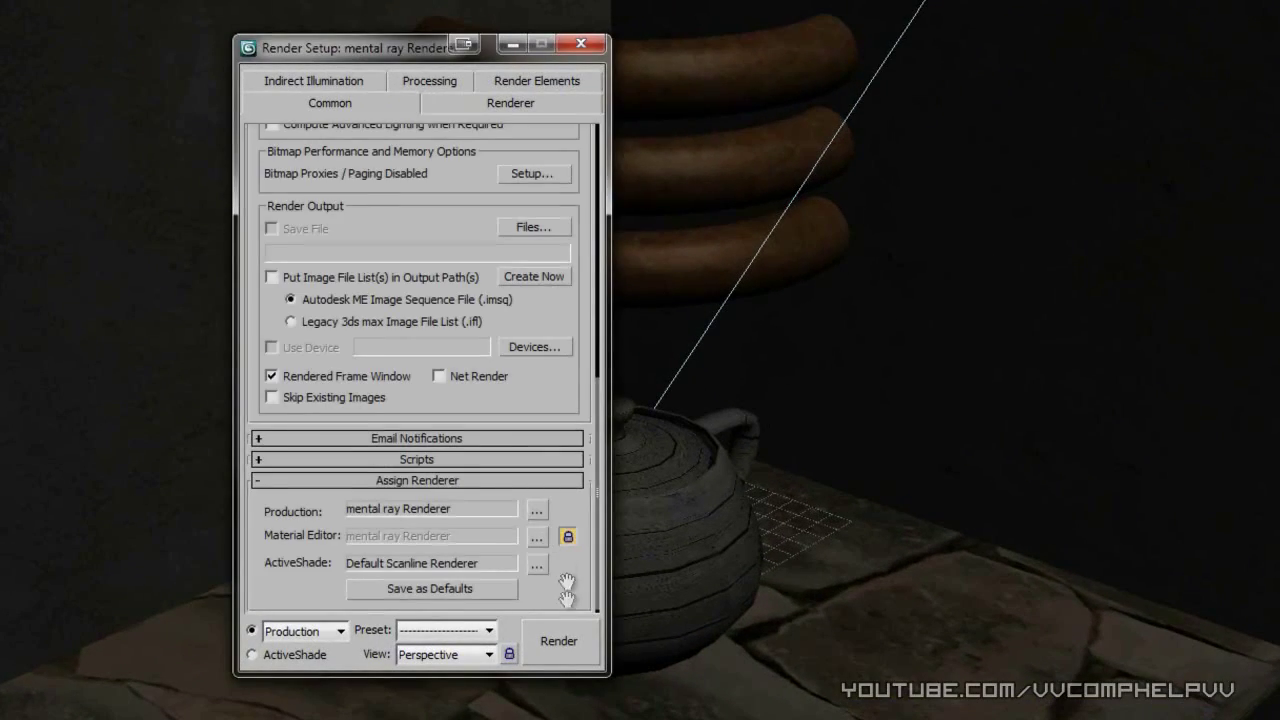
click(559, 638)
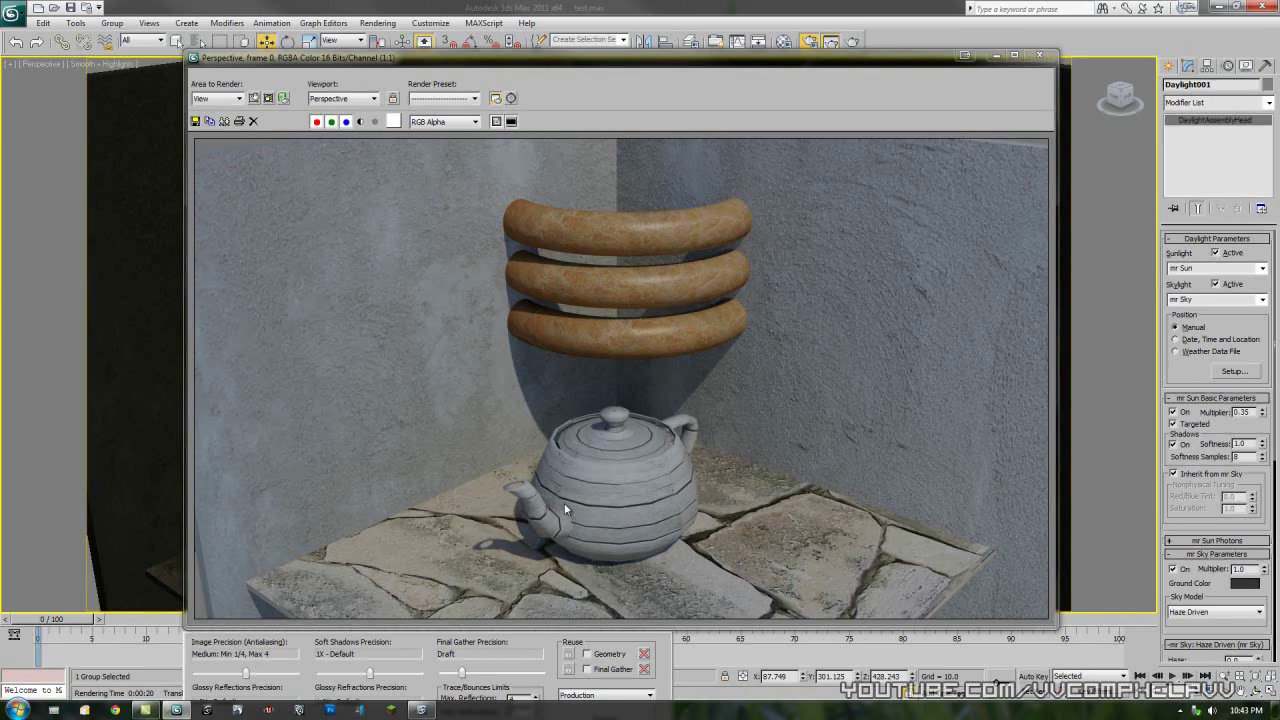
click(1038, 56)
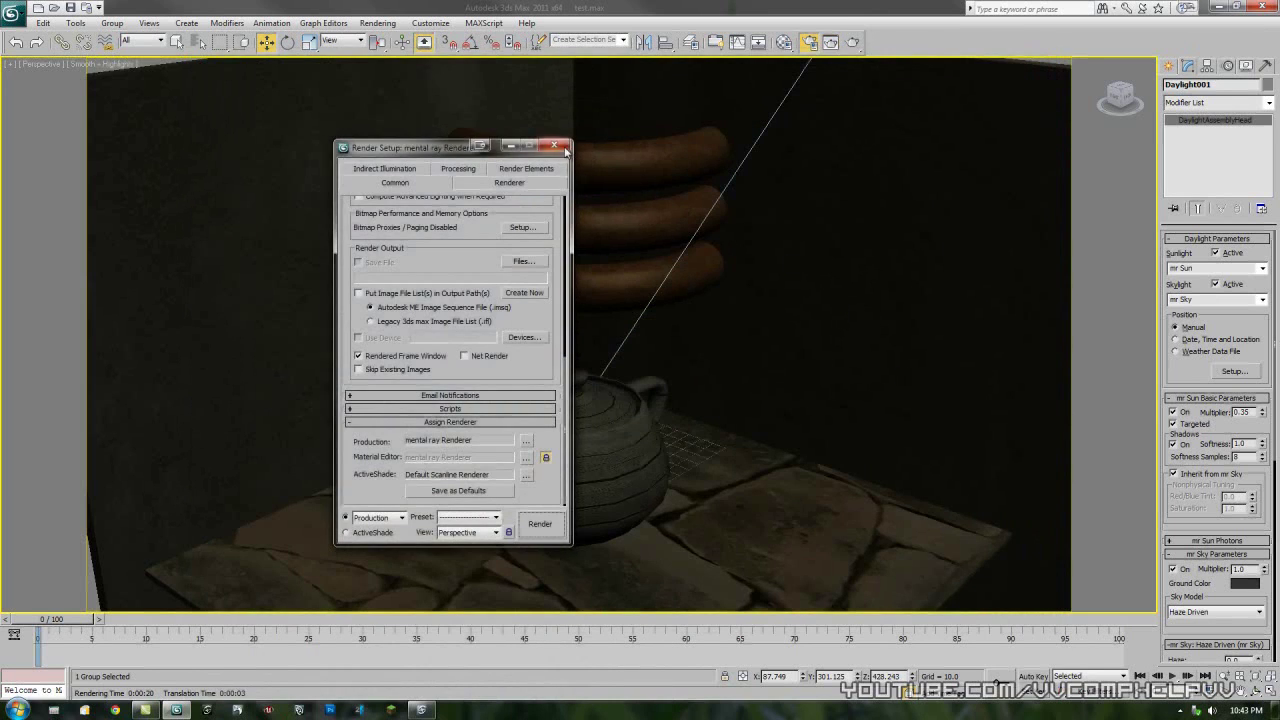
In the four-view layout, move Daylight001 right of the tori in Top view, then render Perspective.
click(555, 146)
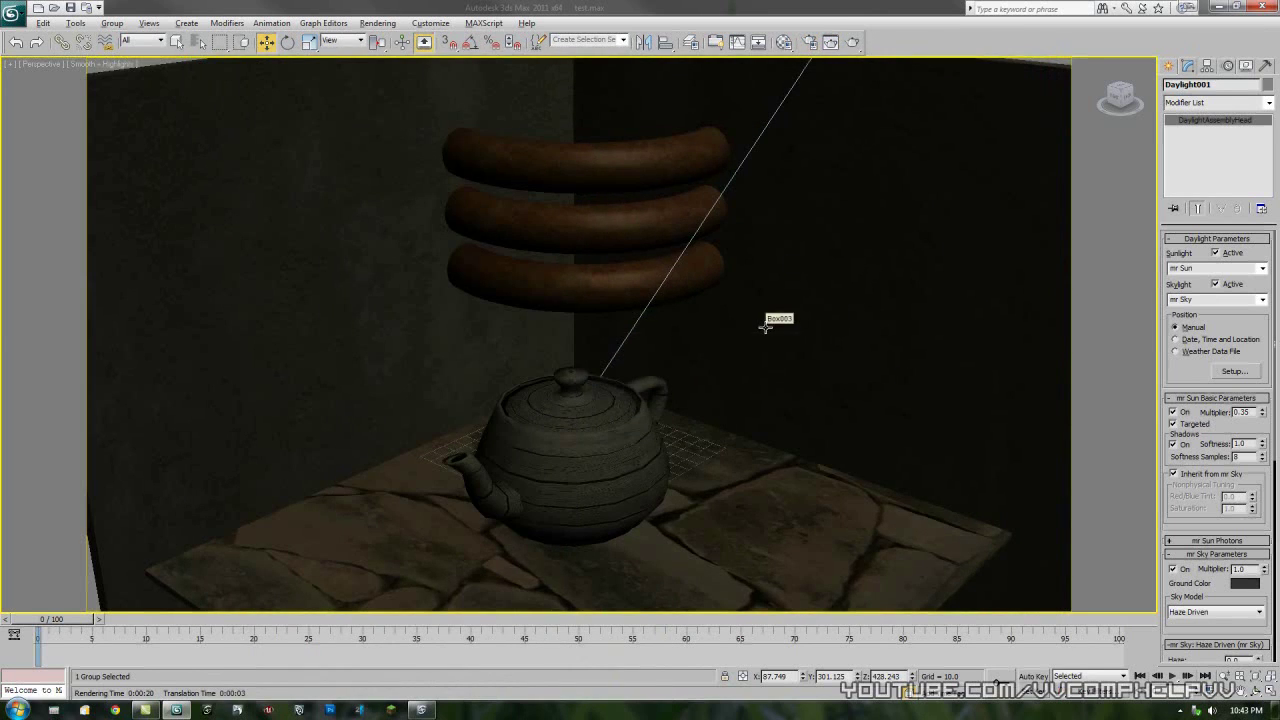
key(alt+w)
click(425, 258)
click(316, 96)
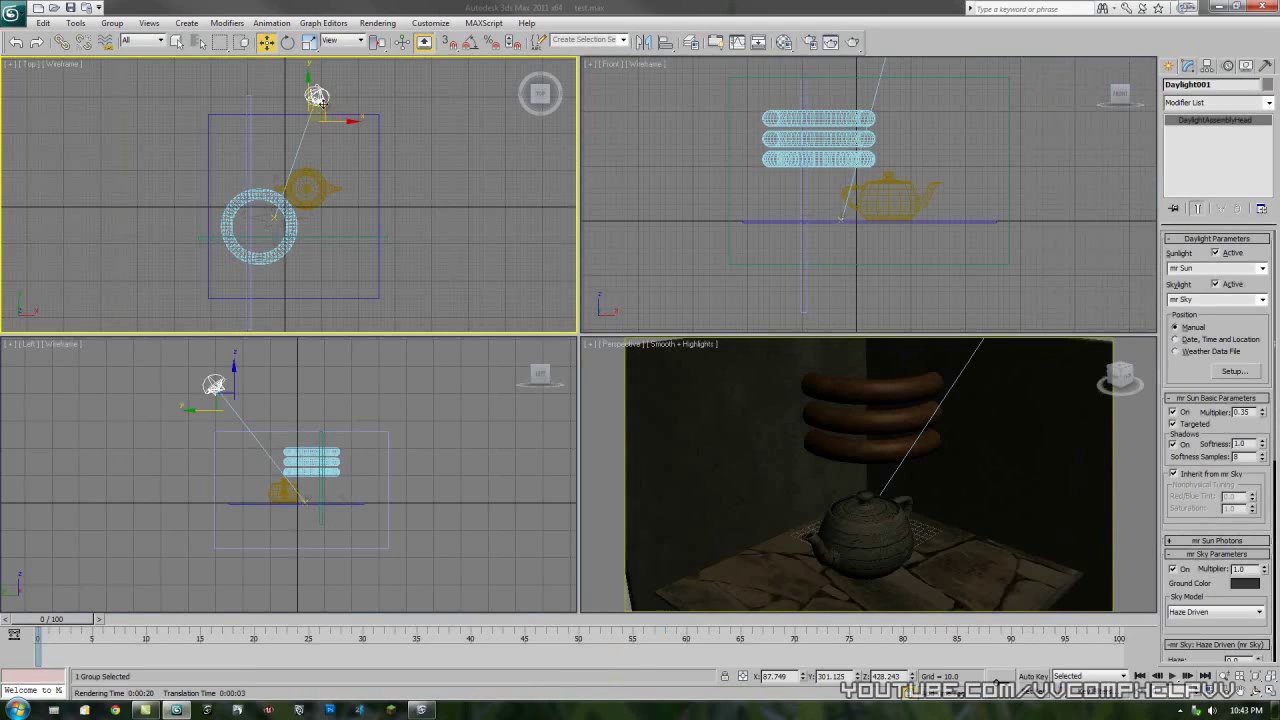
drag(316, 96, 423, 195)
right_click(622, 370)
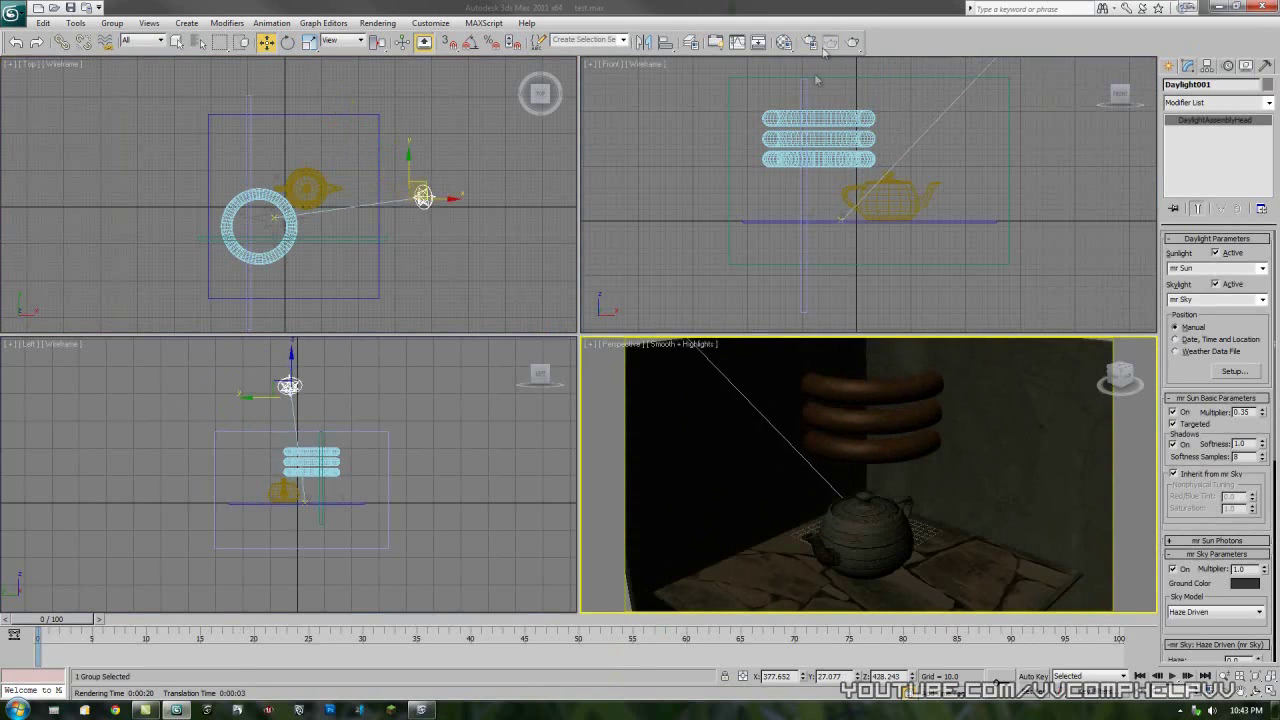
click(852, 42)
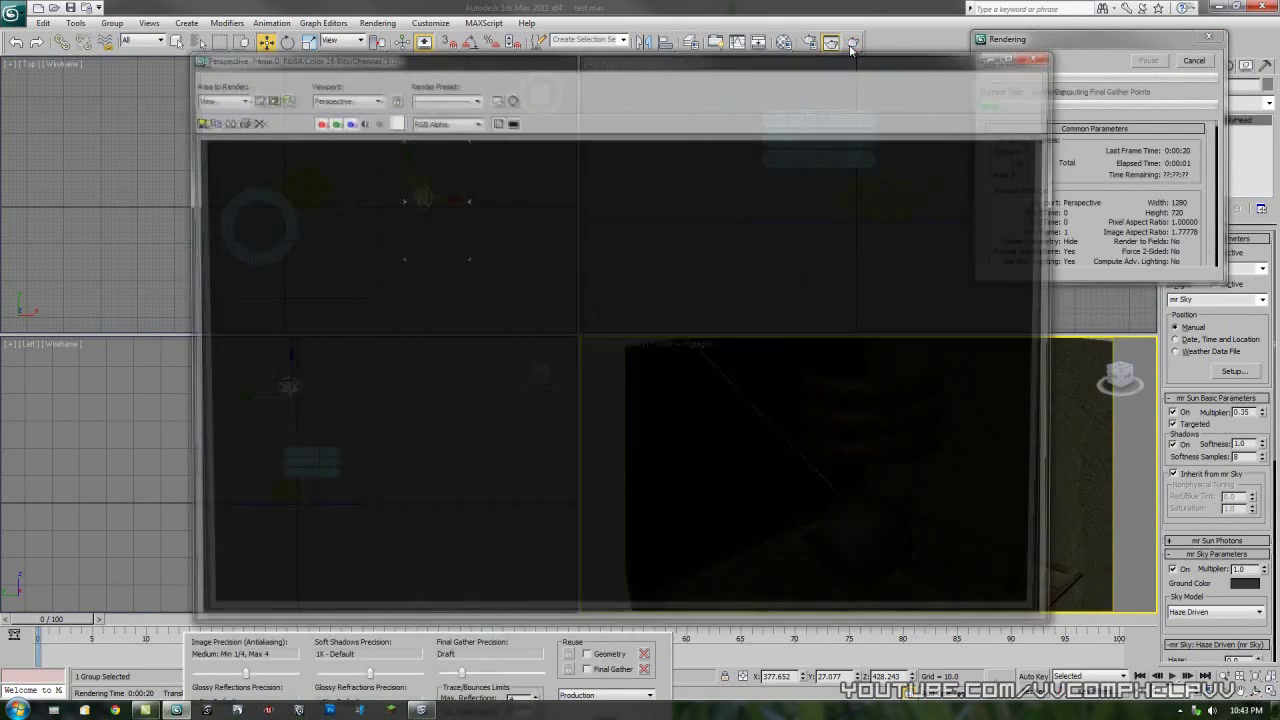